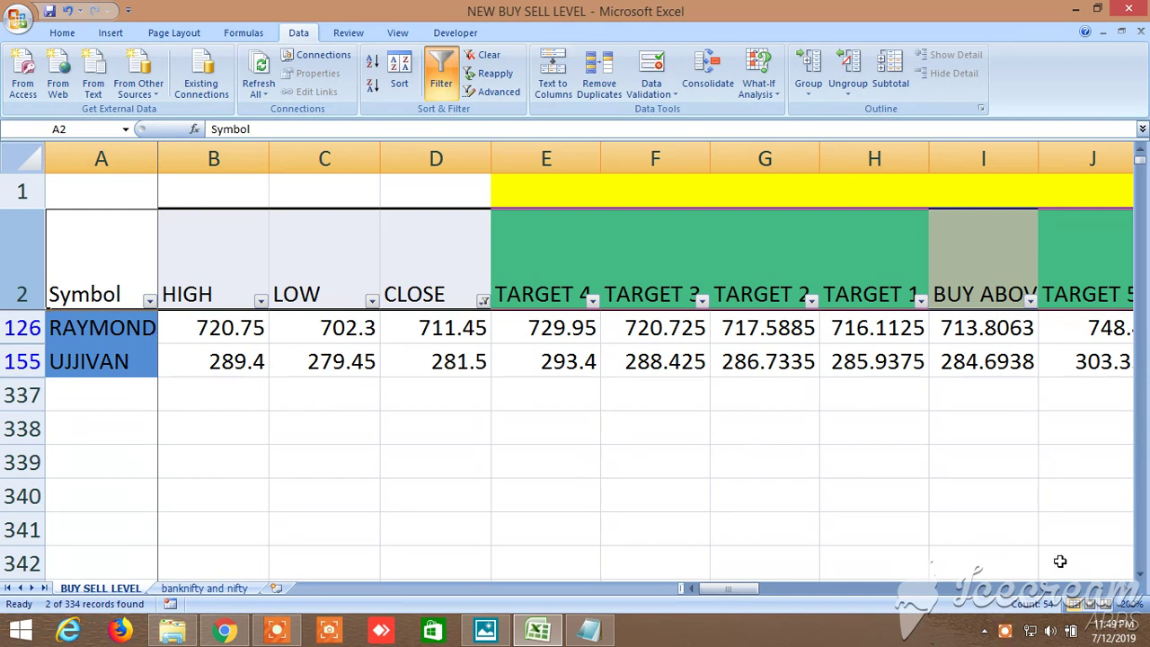
# Step: Review the BUY ABOVE column and the buy-side TARGET columns for the two filtered stocks
pyautogui.click(1126, 591)
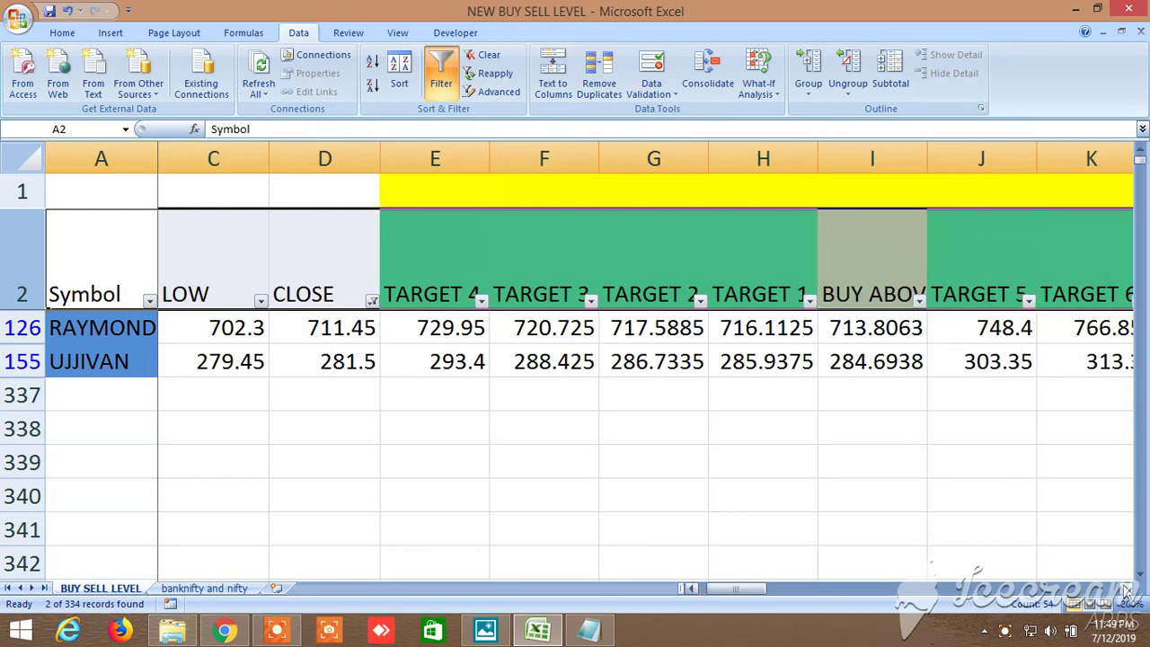
pyautogui.click(1127, 591)
pyautogui.click(751, 263)
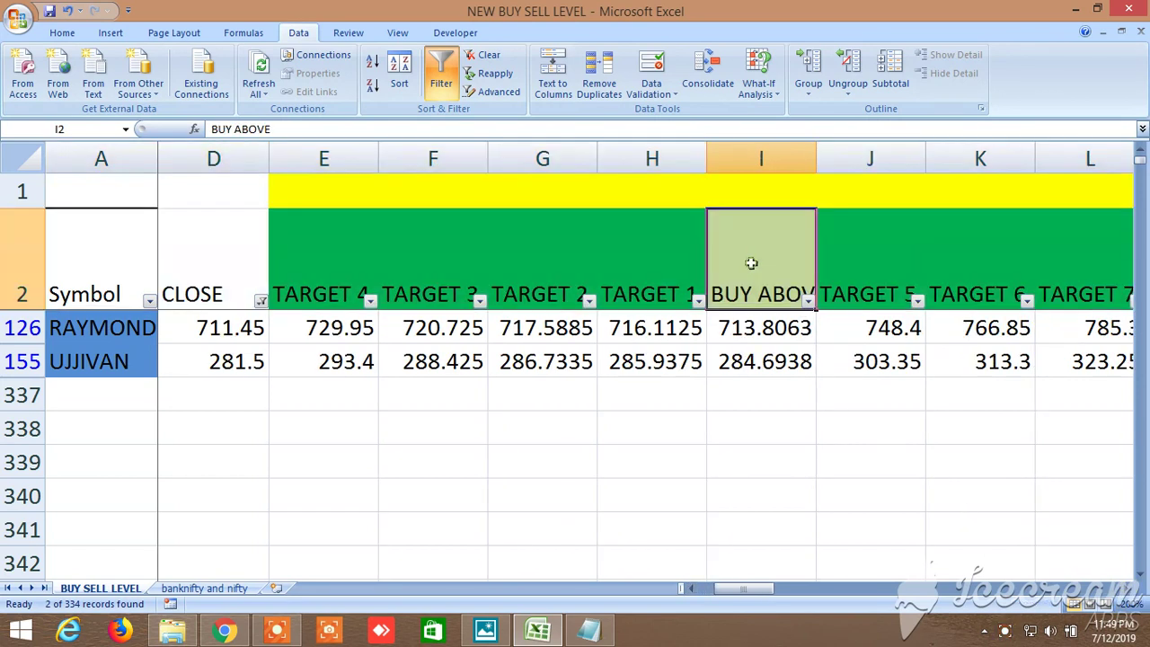
pyautogui.click(620, 262)
pyautogui.click(326, 260)
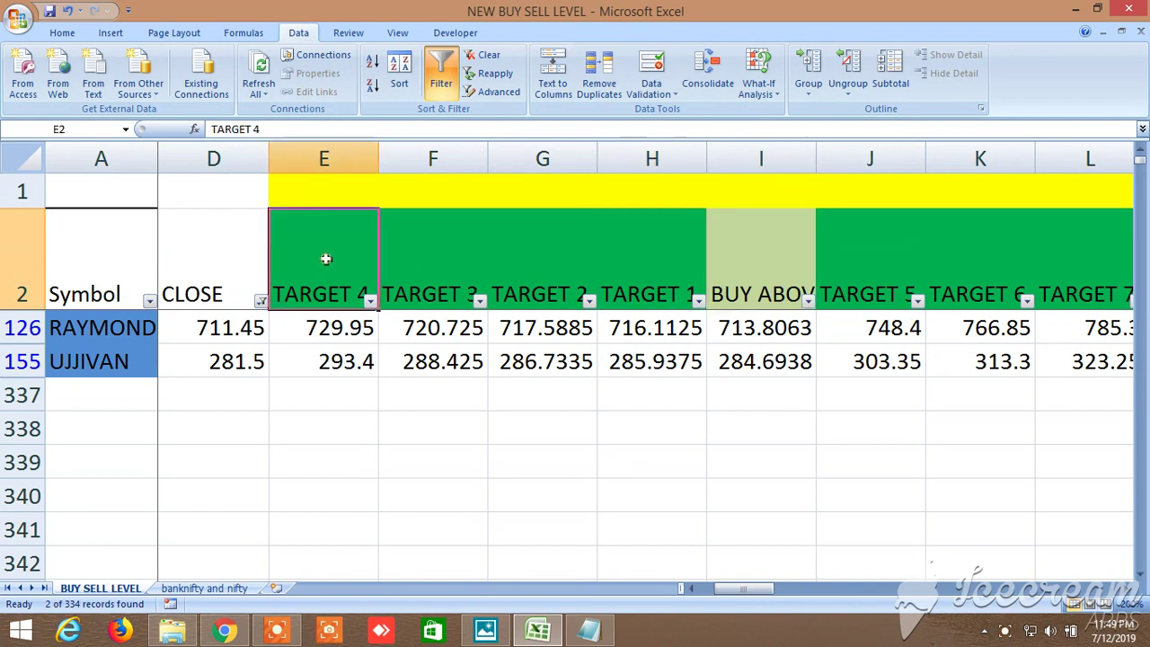
pyautogui.click(848, 257)
pyautogui.click(1126, 591)
pyautogui.click(1127, 590)
pyautogui.click(1126, 591)
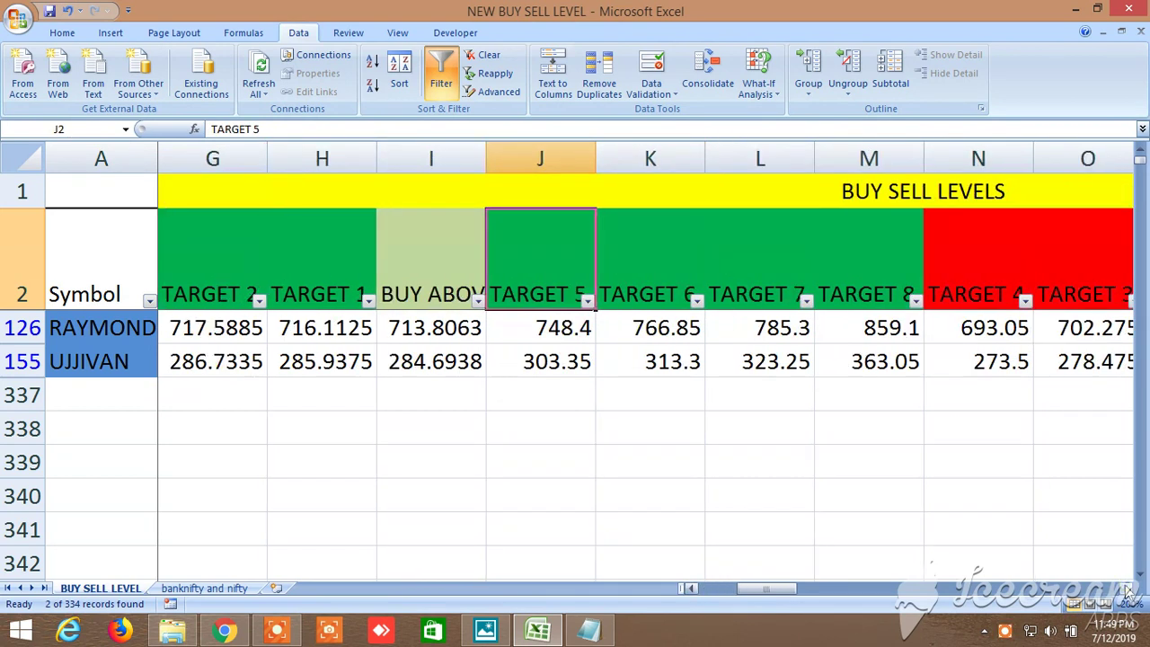
# Step: Review the SELL BELOW column and the sell-side TARGET columns through Target 8 for the filtered stocks
pyautogui.click(1126, 591)
pyautogui.click(1126, 591)
pyautogui.click(1126, 590)
pyautogui.click(1126, 590)
pyautogui.click(1126, 590)
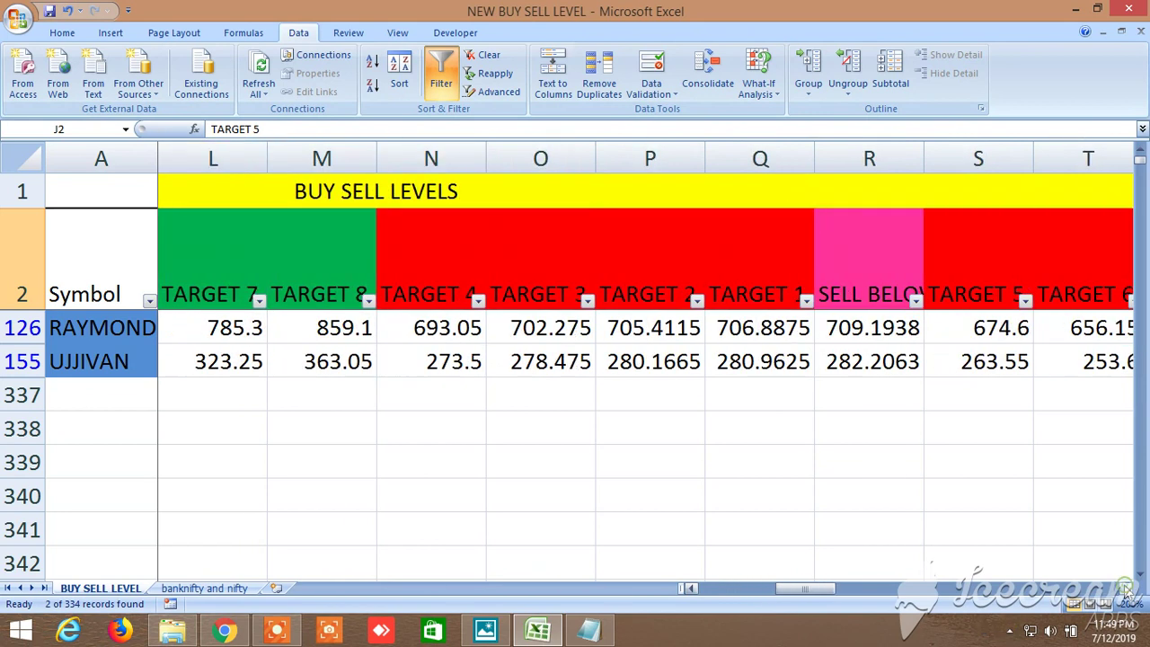
pyautogui.click(865, 260)
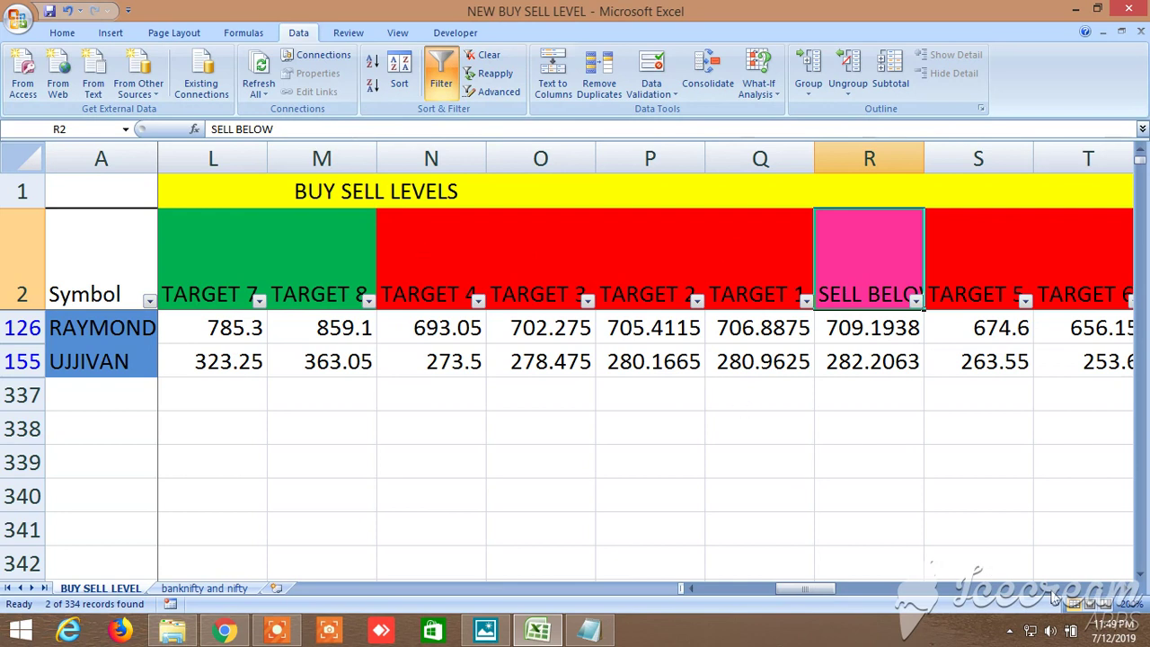
pyautogui.click(1128, 590)
pyautogui.click(1128, 590)
pyautogui.click(1128, 590)
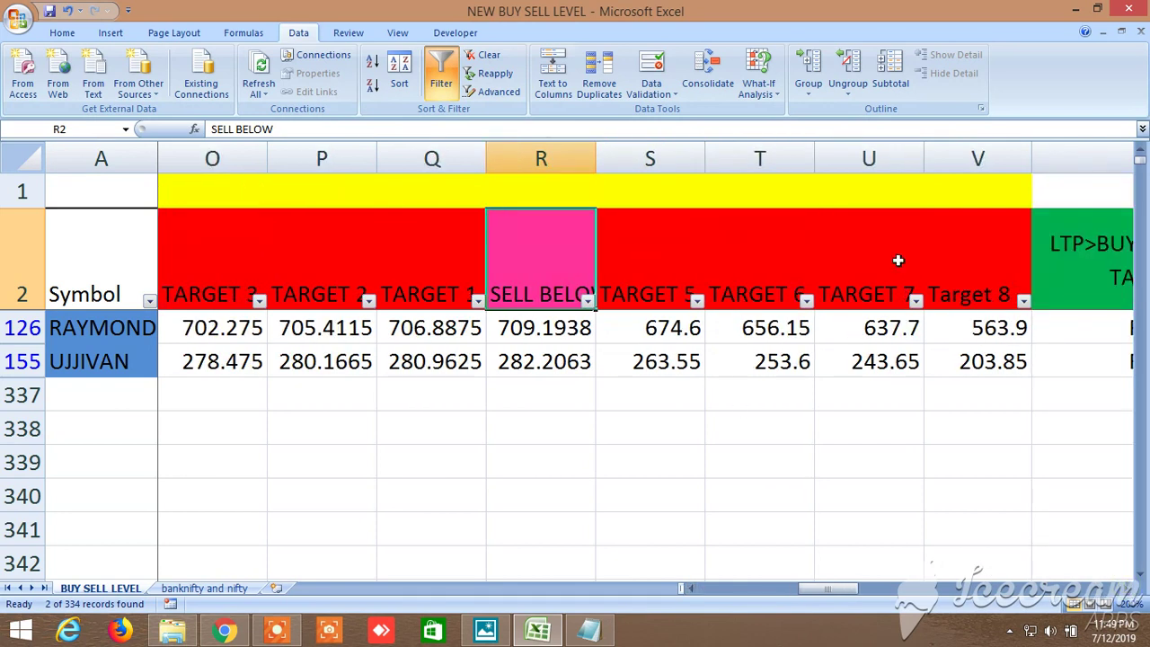
# Step: Examine the ALTERNATIVE BUY SELL LEVELS section, from BUY ABOVE through the SELL BELOW targets
pyautogui.moveTo(1128, 591); pyautogui.dragTo(1128, 591)
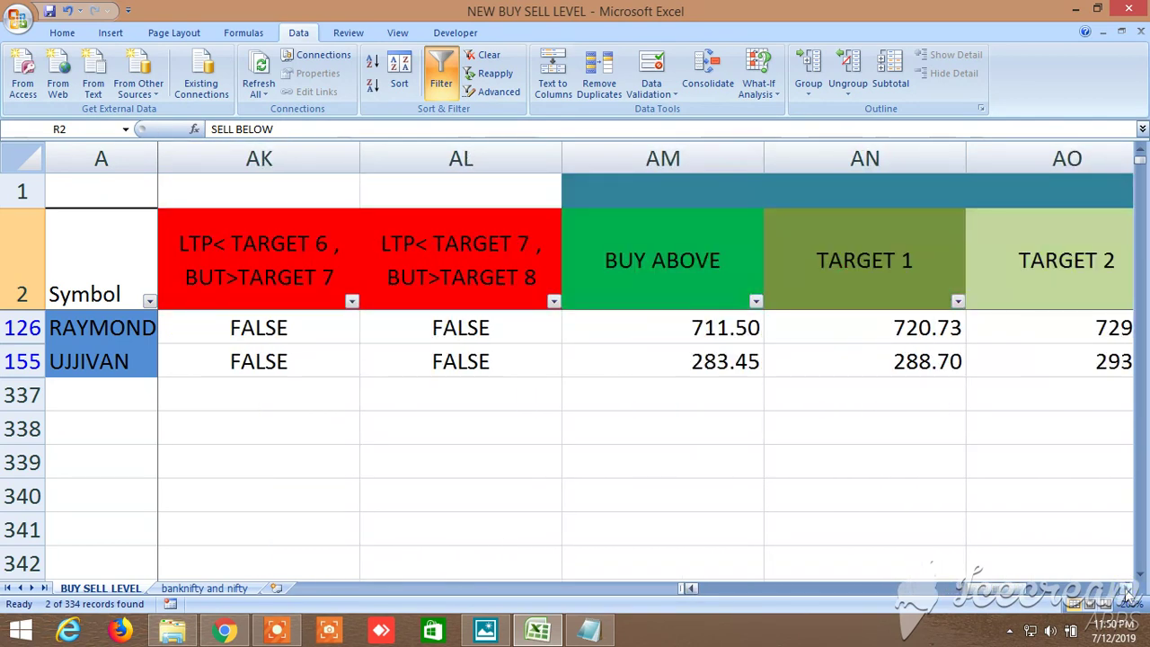
pyautogui.click(1128, 591)
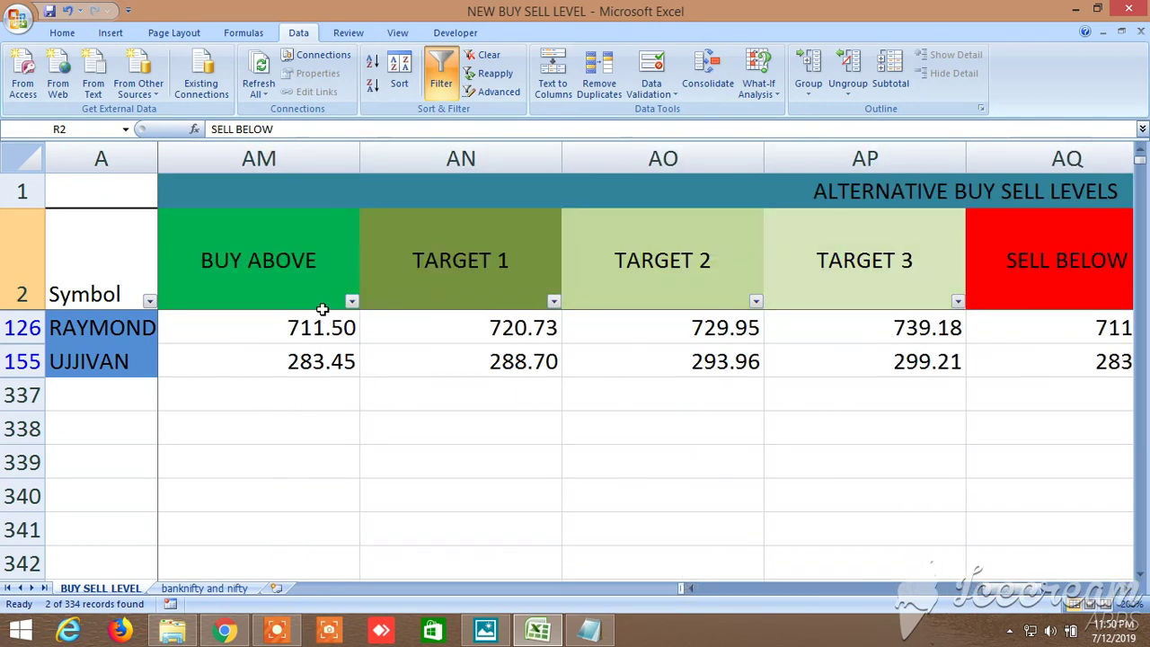
pyautogui.click(1127, 591)
pyautogui.click(1128, 592)
pyautogui.click(1127, 592)
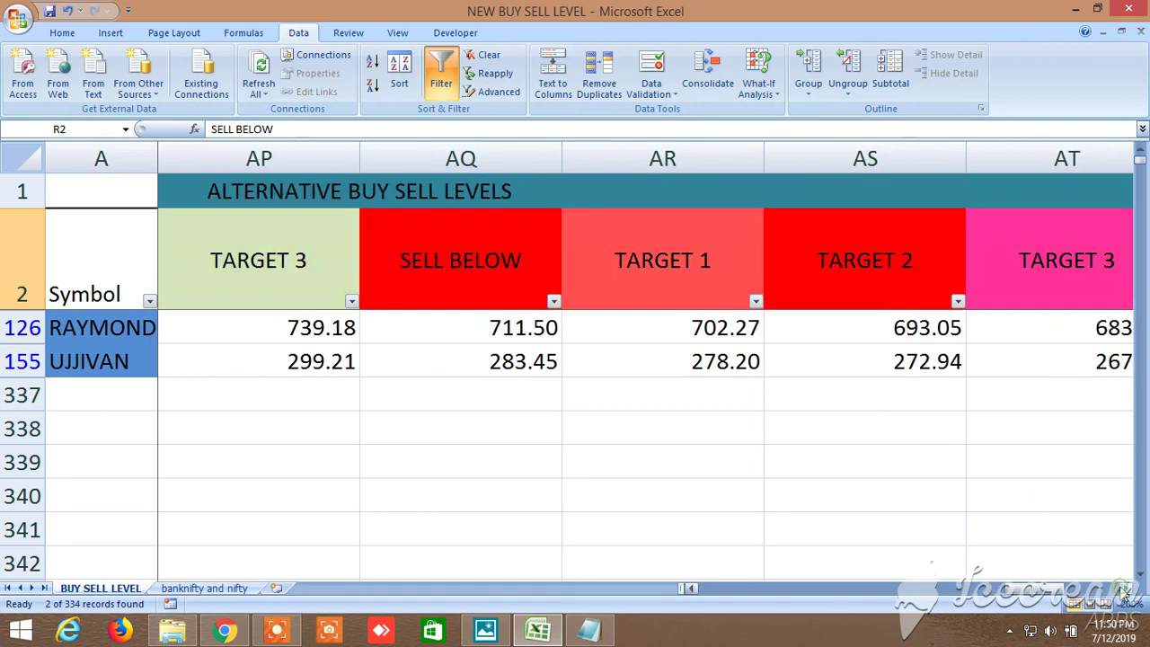
pyautogui.click(1127, 592)
pyautogui.hscroll(-3, 1042, 595)
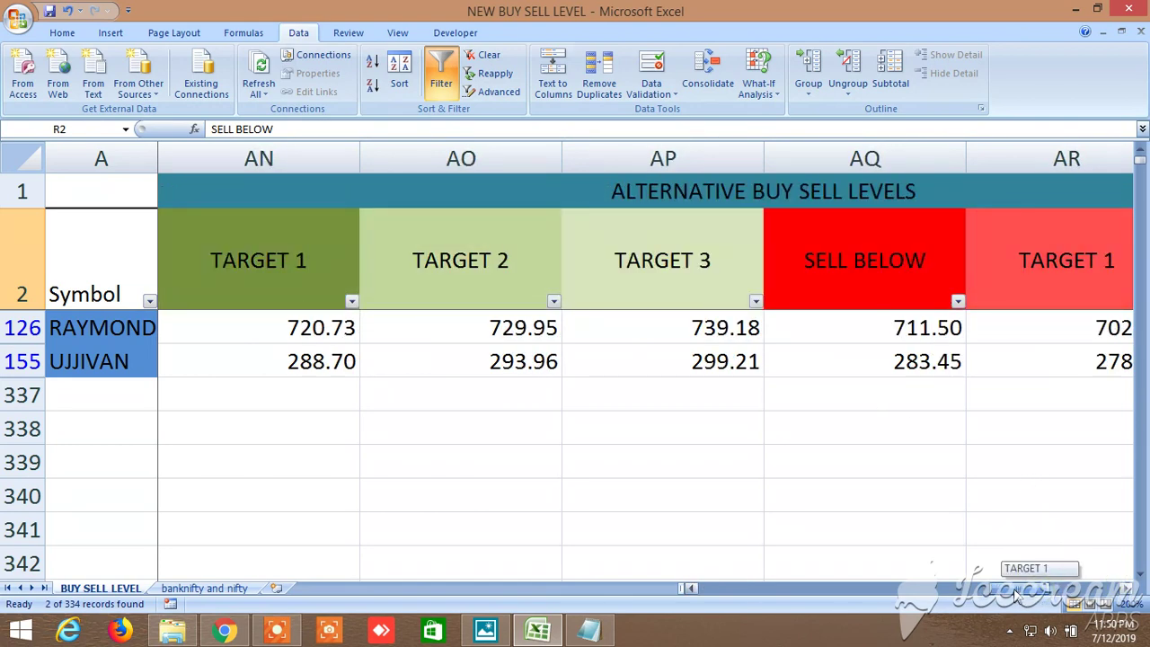
pyautogui.hscroll(-1, 1016, 595)
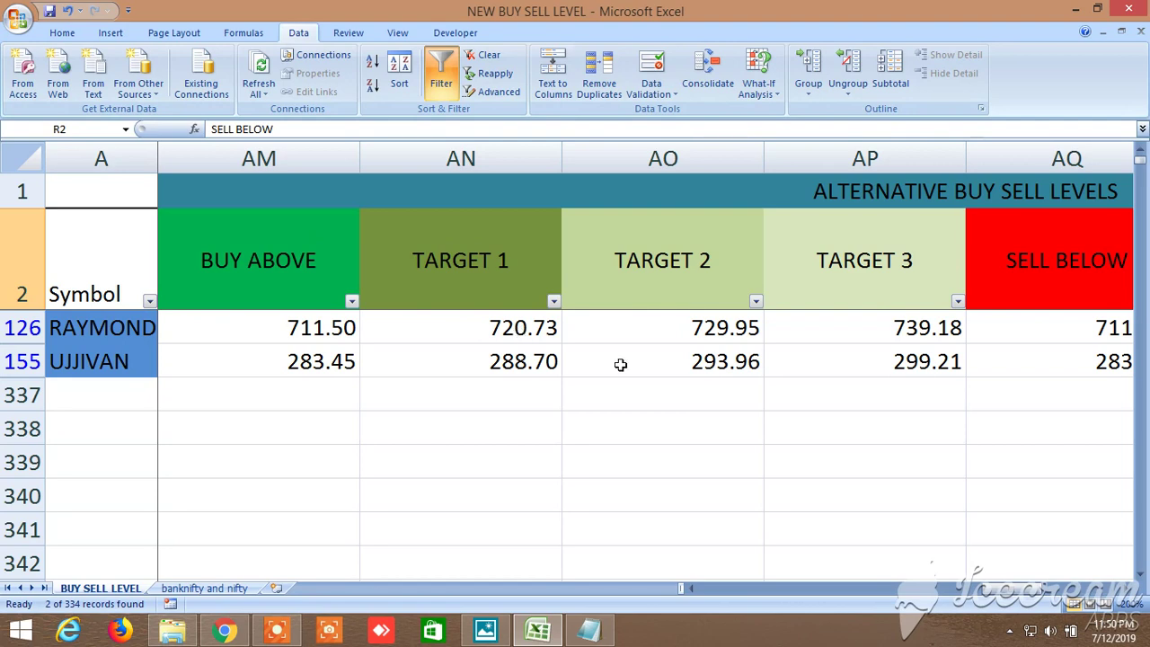
# Step: Turn off the table's filter to list every symbol in the BUY SELL LEVEL sheet
pyautogui.moveTo(1018, 595); pyautogui.dragTo(715, 597)
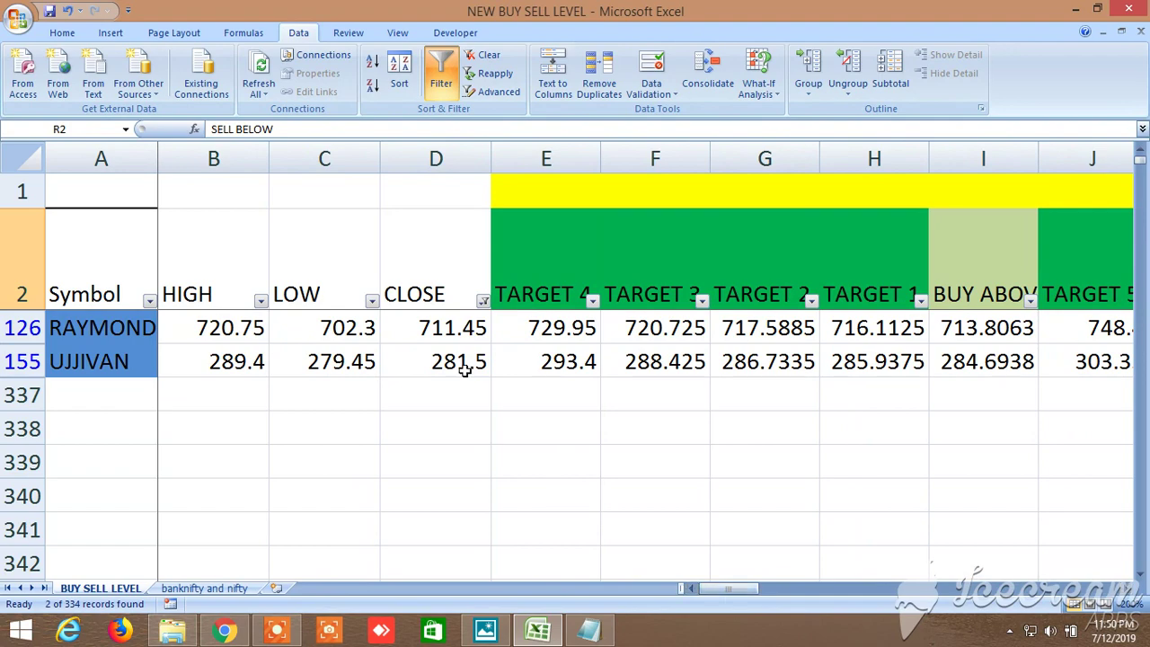
pyautogui.click(439, 83)
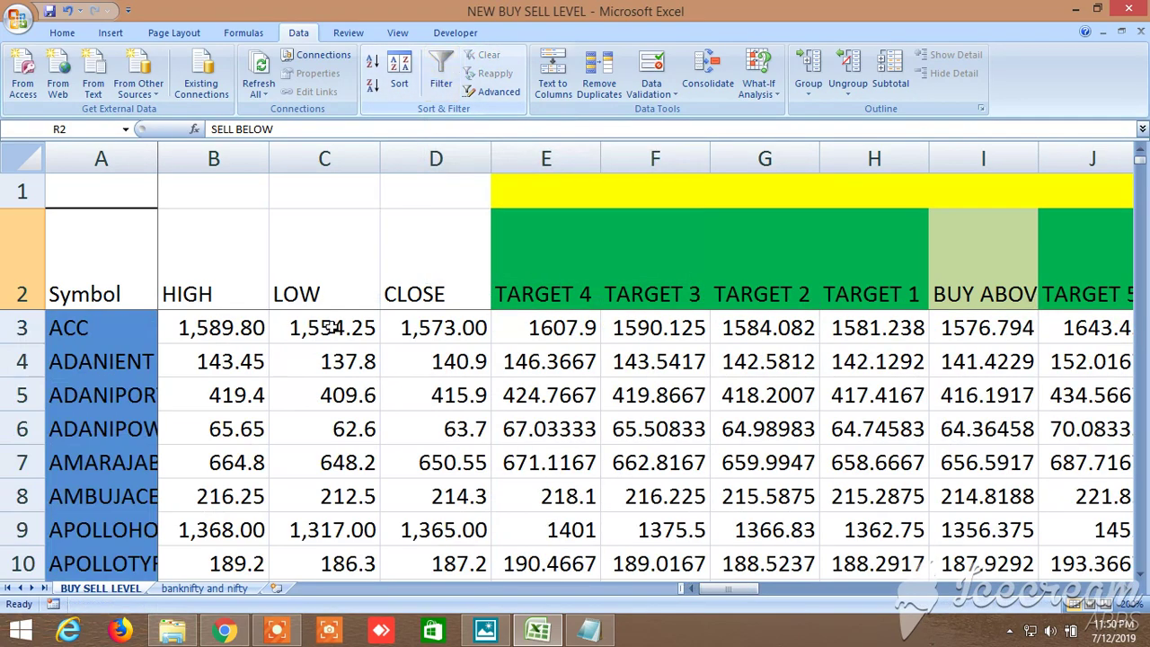
# Step: Look through the symbol list from the stocks down to the commodity and index rows
pyautogui.scroll(-20, 247, 442)
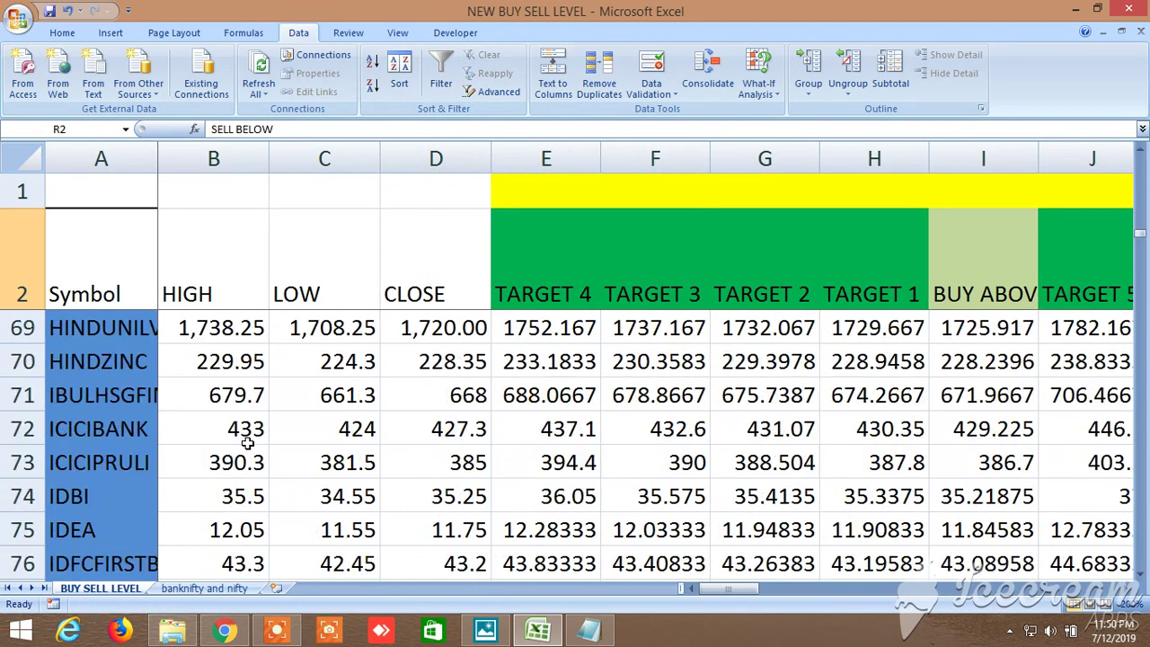
pyautogui.scroll(-13, 247, 442)
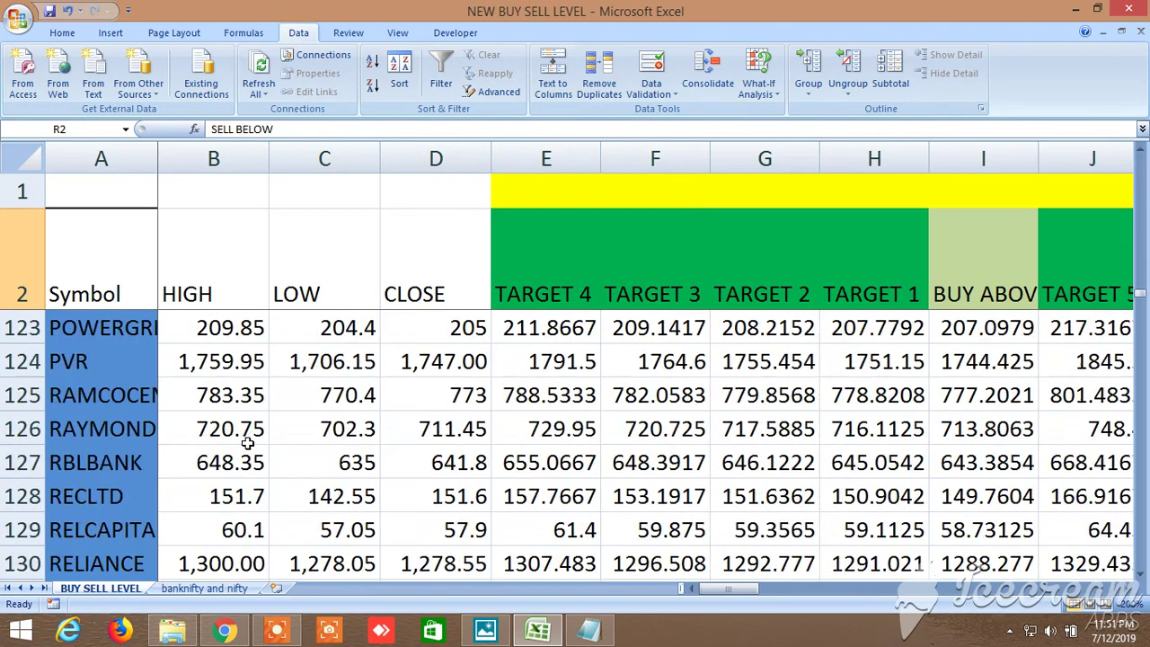
pyautogui.scroll(-13, 247, 442)
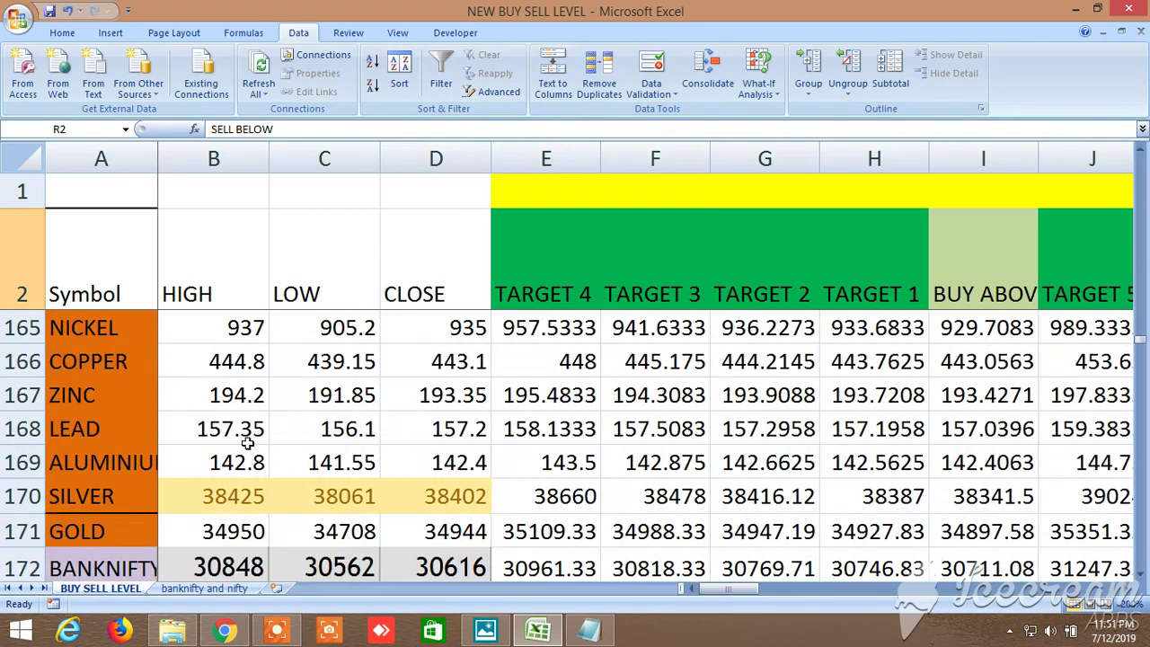
pyautogui.scroll(3, 247, 442)
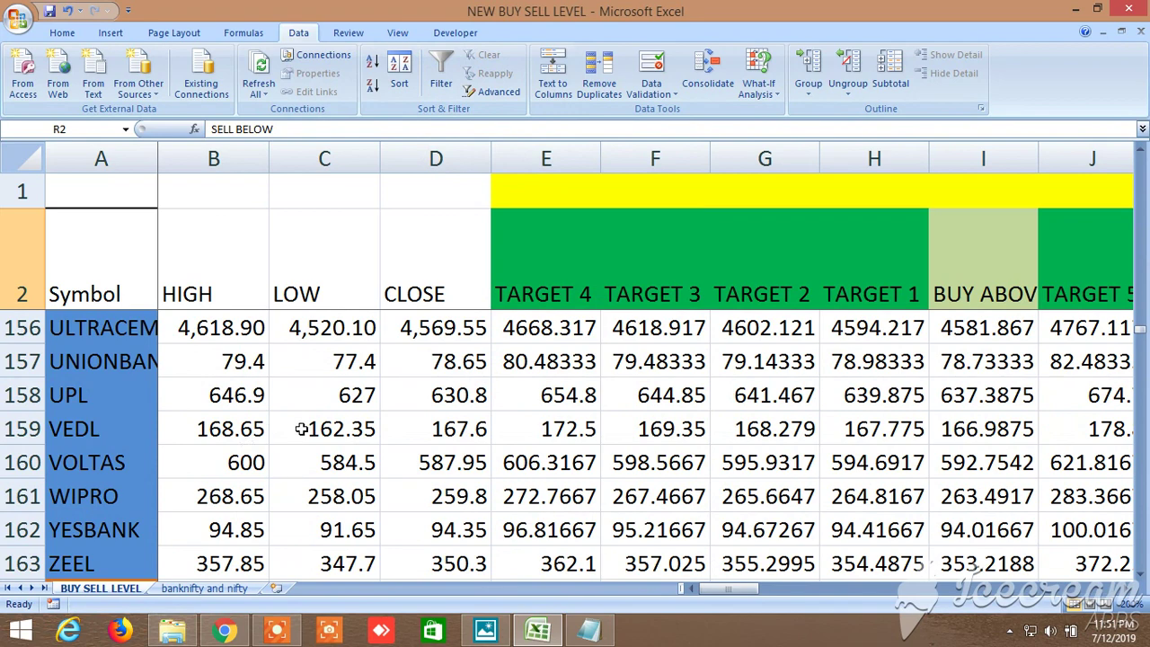
pyautogui.scroll(-4, 334, 431)
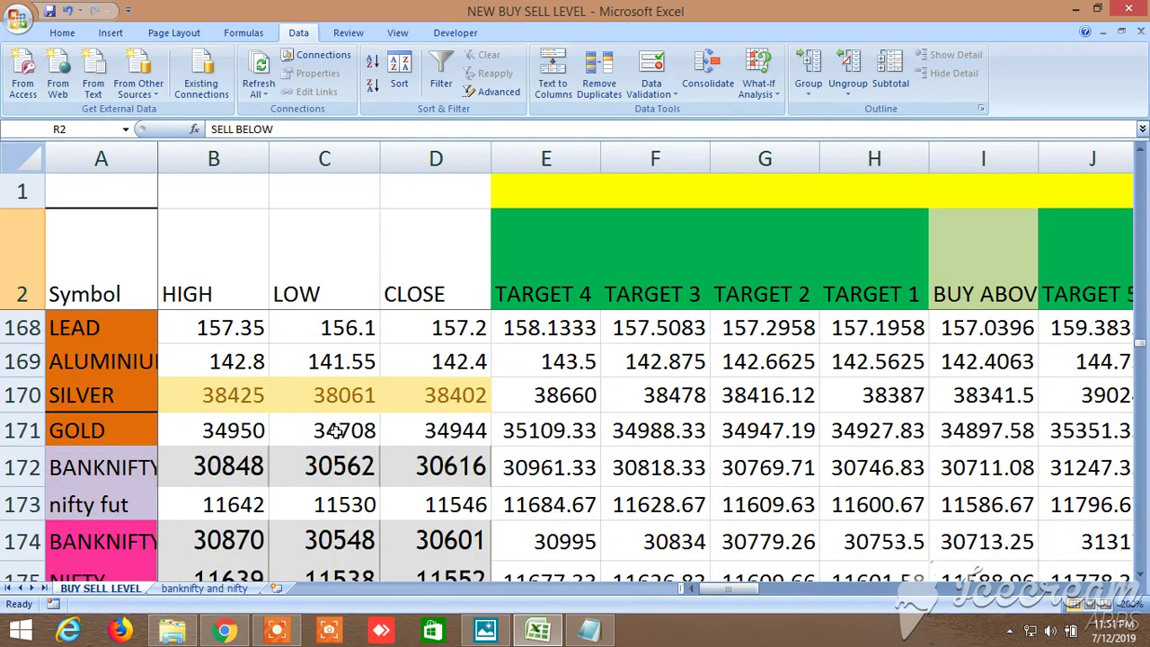
pyautogui.scroll(-2, 334, 434)
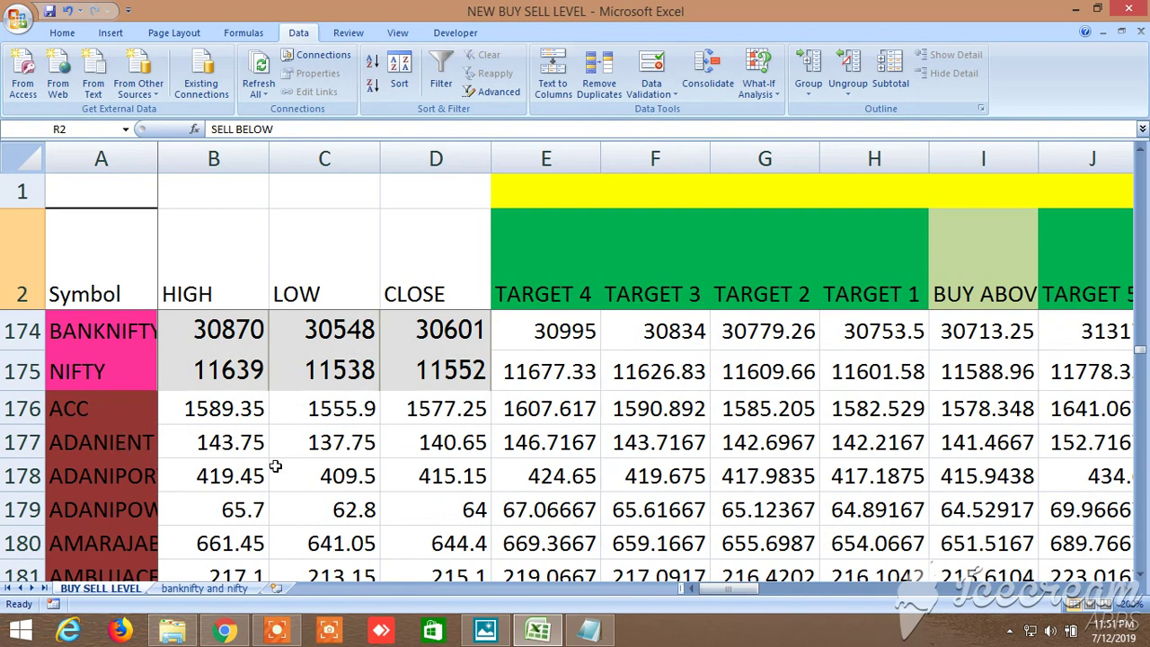
pyautogui.scroll(5, 562, 475)
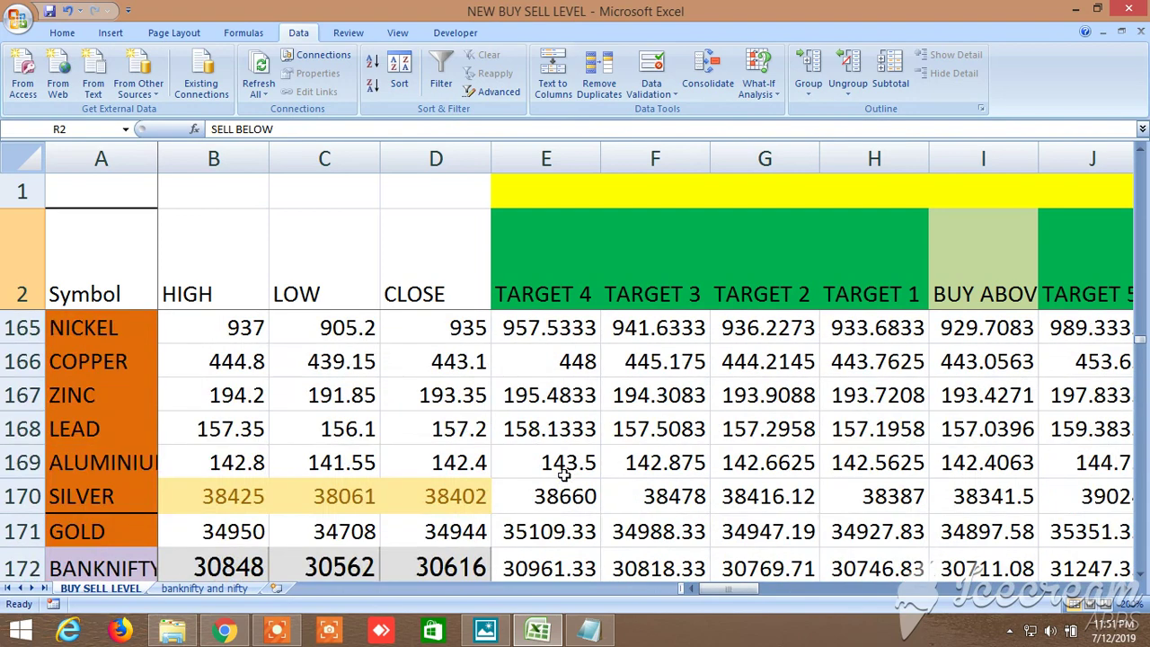
pyautogui.scroll(1, 559, 476)
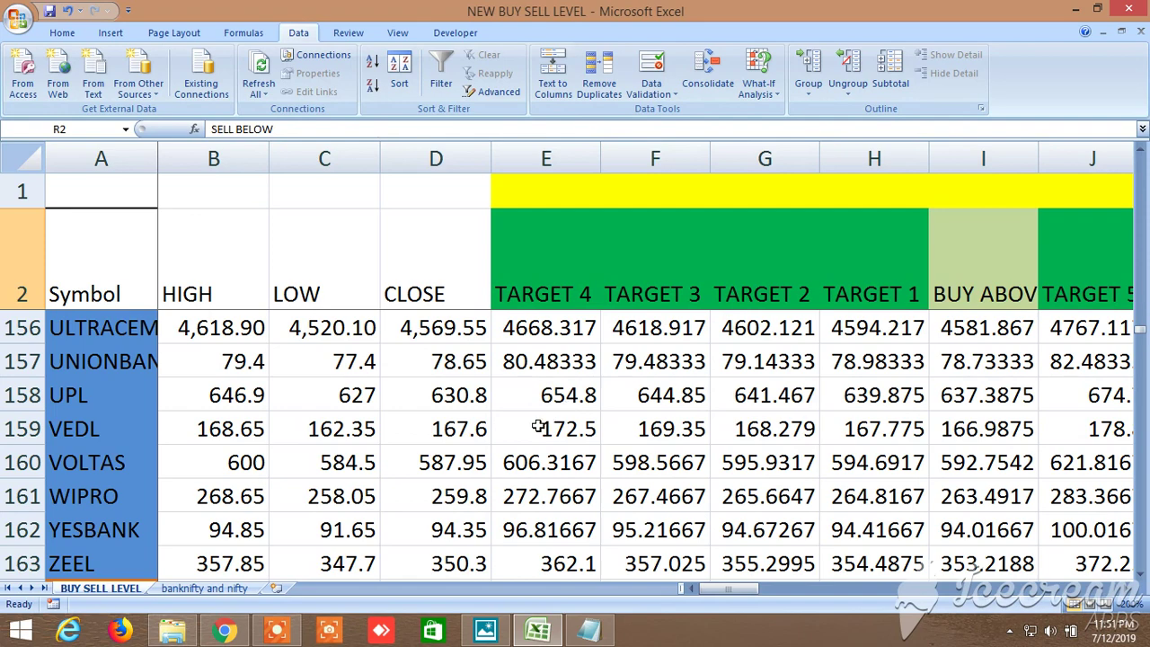
pyautogui.scroll(-5, 537, 426)
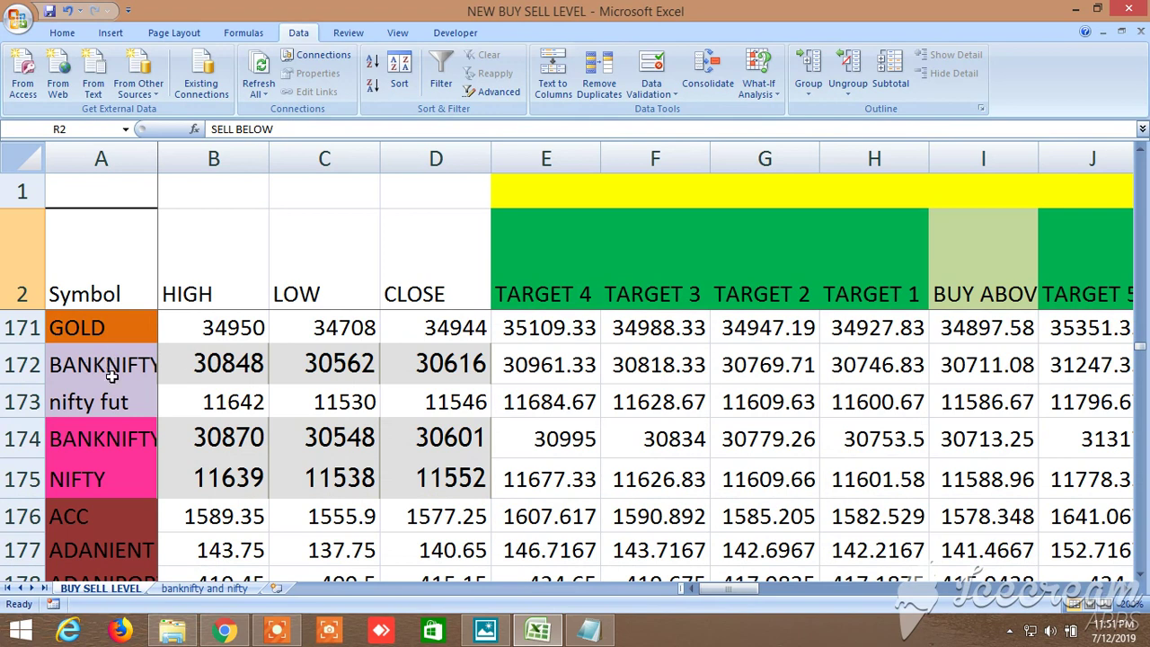
# Step: Inspect the BANKNIFTY FUT, nifty fut, BANKNIFTY and NIFTY symbols in rows 172 to 175
pyautogui.click(131, 363)
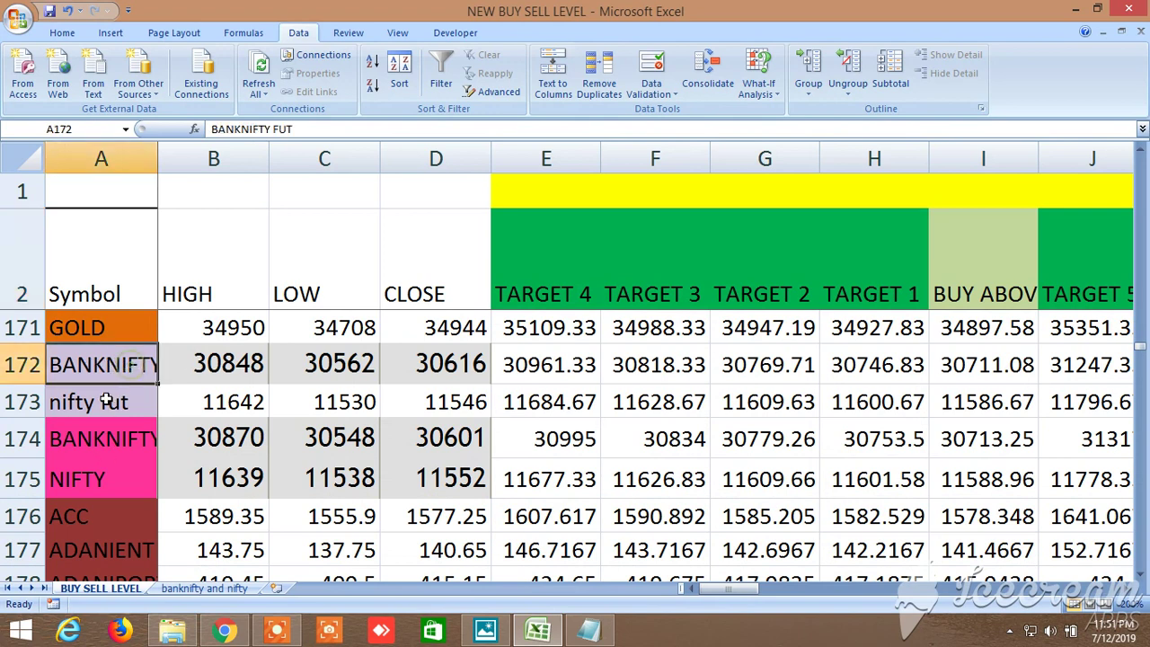
pyautogui.click(106, 402)
pyautogui.click(101, 439)
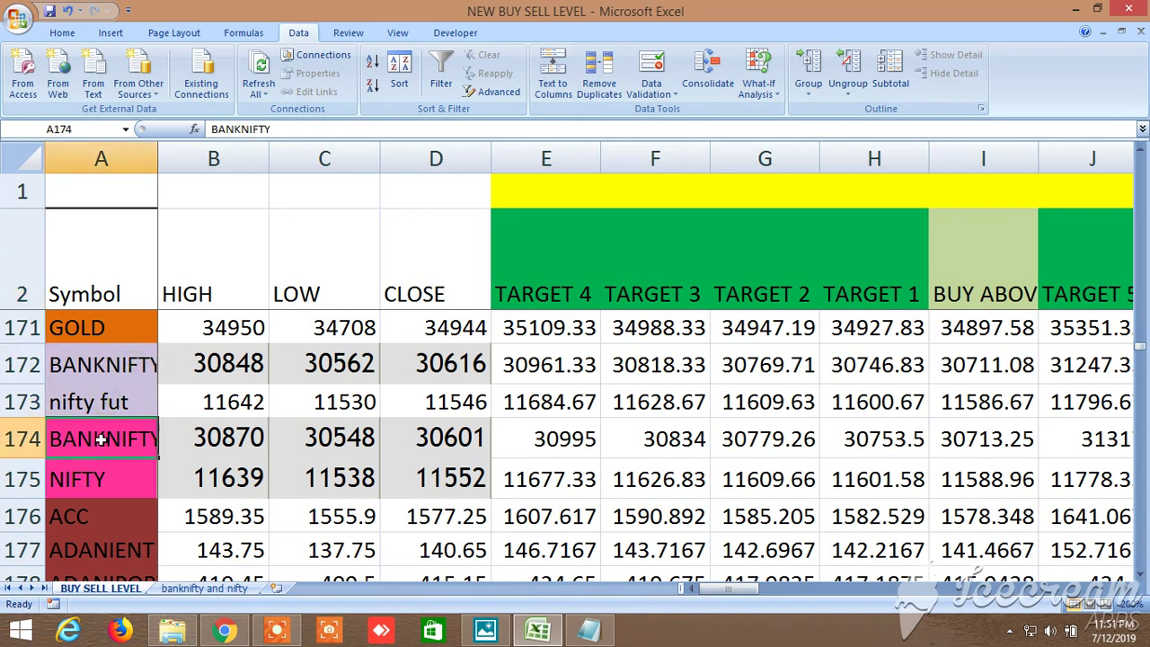
pyautogui.click(92, 471)
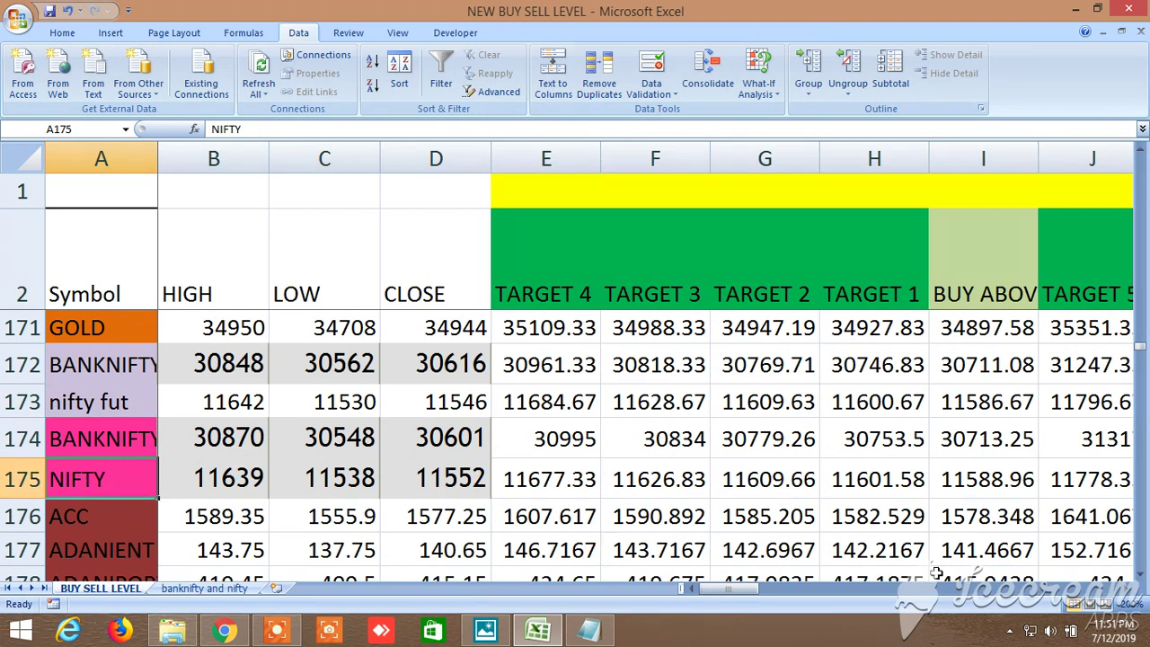
# Step: Examine the BUY SELL LEVELS columns for the index rows, from the buy targets through the sell-side Target 8
pyautogui.click(1123, 589)
pyautogui.click(1124, 589)
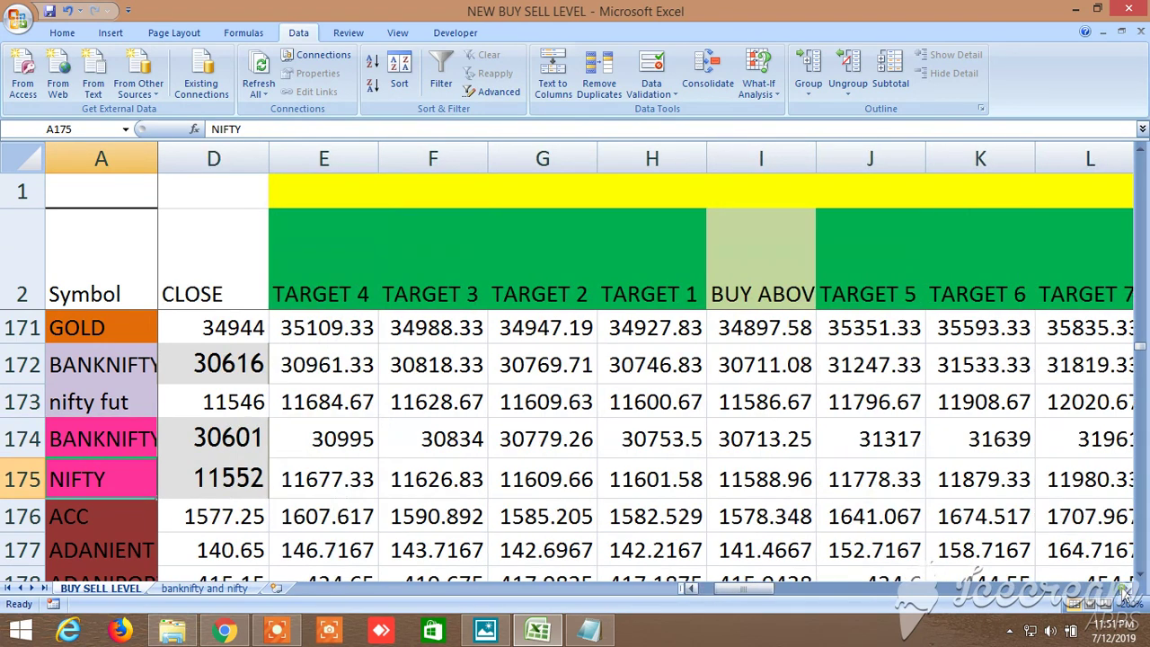
pyautogui.click(1124, 588)
pyautogui.click(1124, 589)
pyautogui.click(1124, 589)
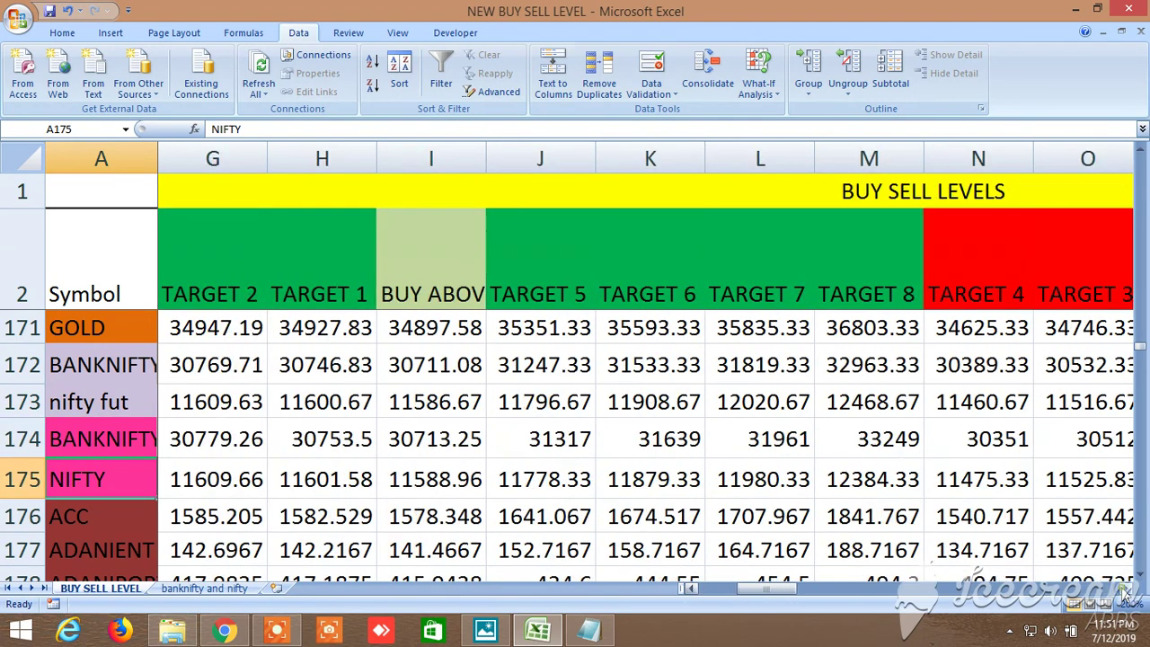
pyautogui.click(1123, 589)
pyautogui.click(1124, 589)
pyautogui.click(1124, 589)
pyautogui.click(1124, 589)
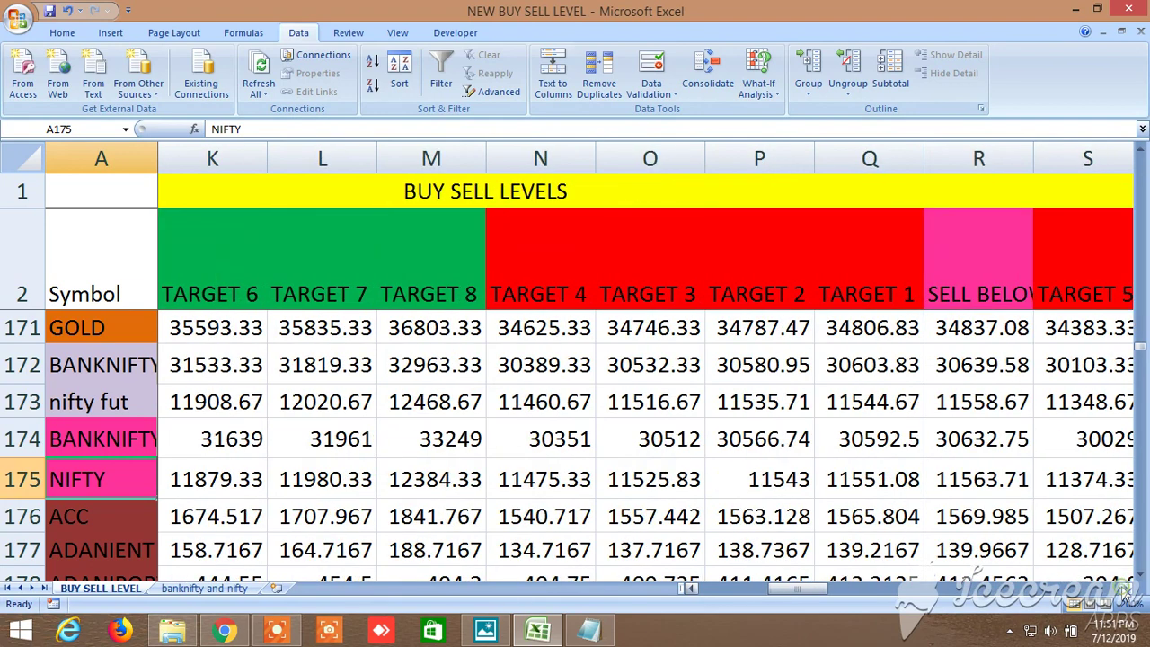
pyautogui.click(1123, 588)
pyautogui.click(1123, 588)
pyautogui.click(1124, 588)
pyautogui.click(1123, 589)
pyautogui.click(1123, 588)
pyautogui.click(1124, 589)
pyautogui.click(1124, 589)
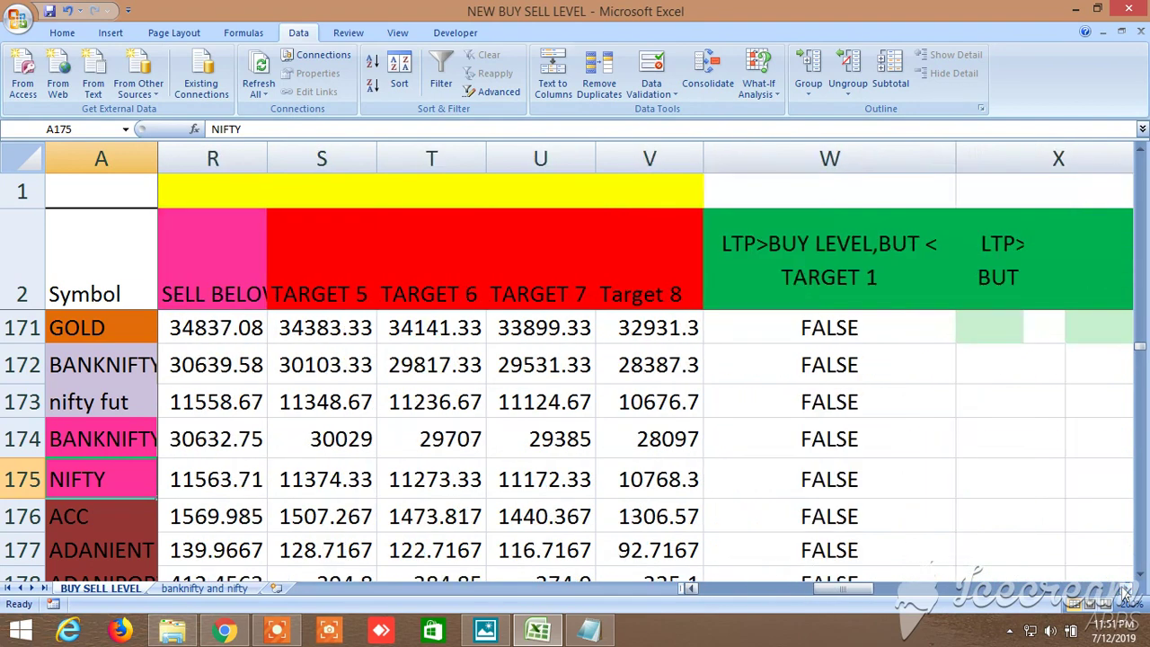
# Step: Examine the LTP condition columns comparing price with the buy and sell targets for the index rows
pyautogui.click(1124, 589)
pyautogui.click(1124, 589)
pyautogui.click(1123, 588)
pyautogui.click(1123, 589)
pyautogui.click(1123, 589)
pyautogui.click(1124, 588)
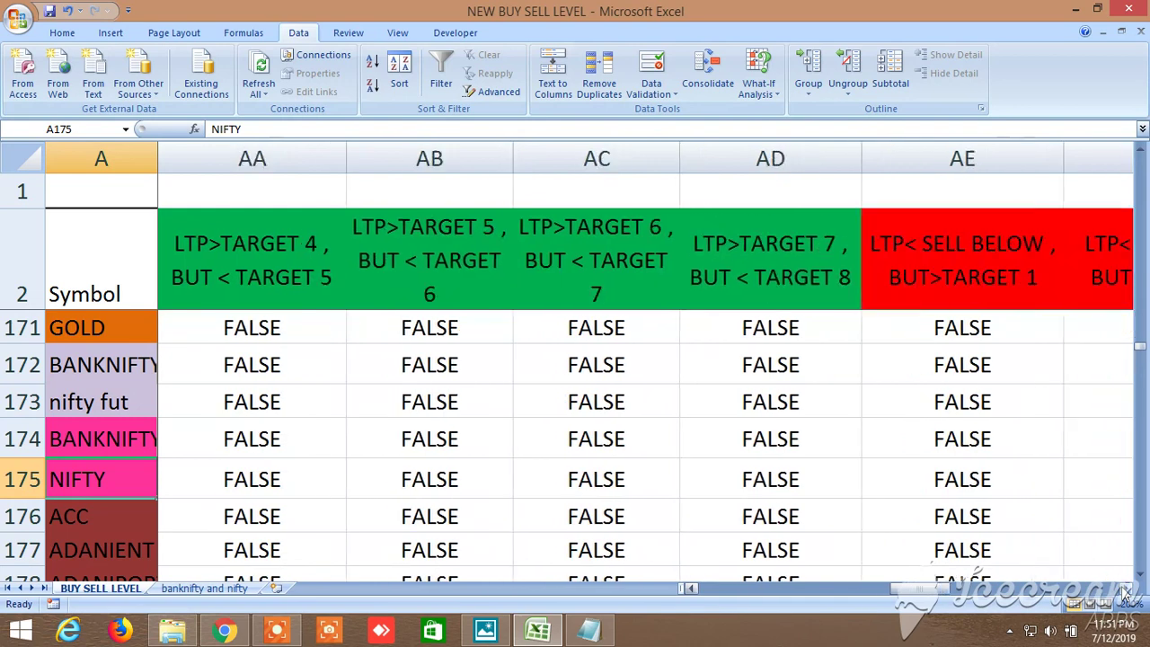
pyautogui.click(1123, 589)
pyautogui.click(1123, 589)
pyautogui.click(1123, 589)
pyautogui.click(1124, 589)
pyautogui.click(1123, 588)
pyautogui.click(1123, 588)
pyautogui.click(1123, 588)
pyautogui.click(1124, 589)
pyautogui.click(1124, 589)
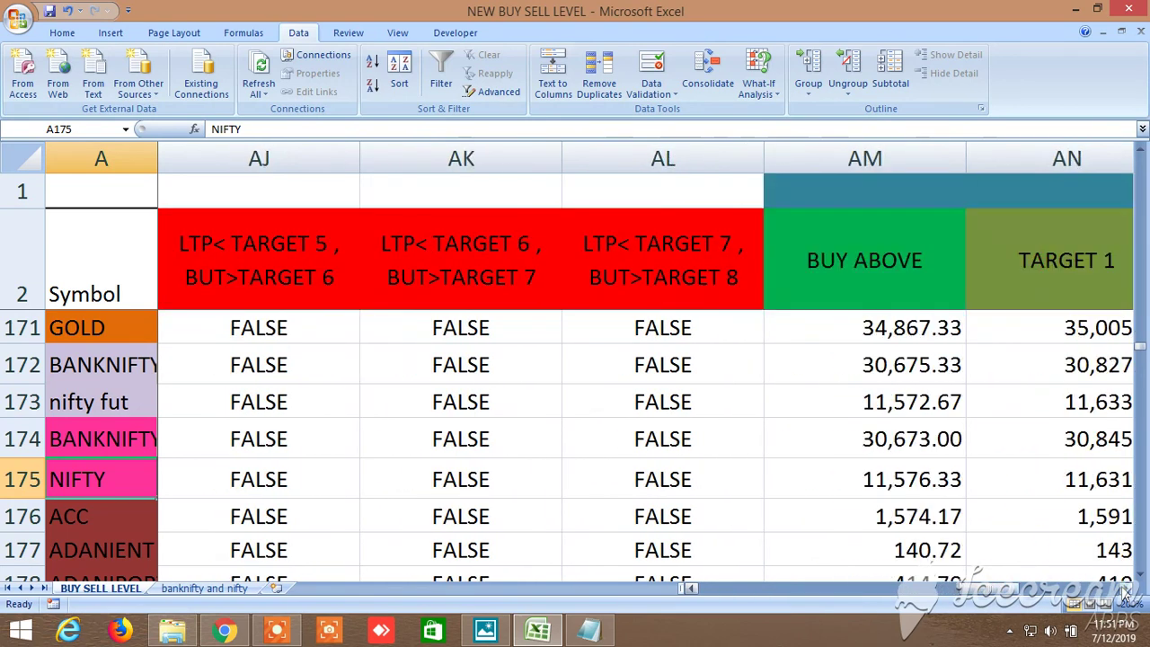
# Step: Review the ALTERNATIVE BUY SELL LEVELS columns for the index rows and return to the HIGH, LOW and CLOSE columns
pyautogui.click(1124, 588)
pyautogui.click(1123, 588)
pyautogui.click(1124, 589)
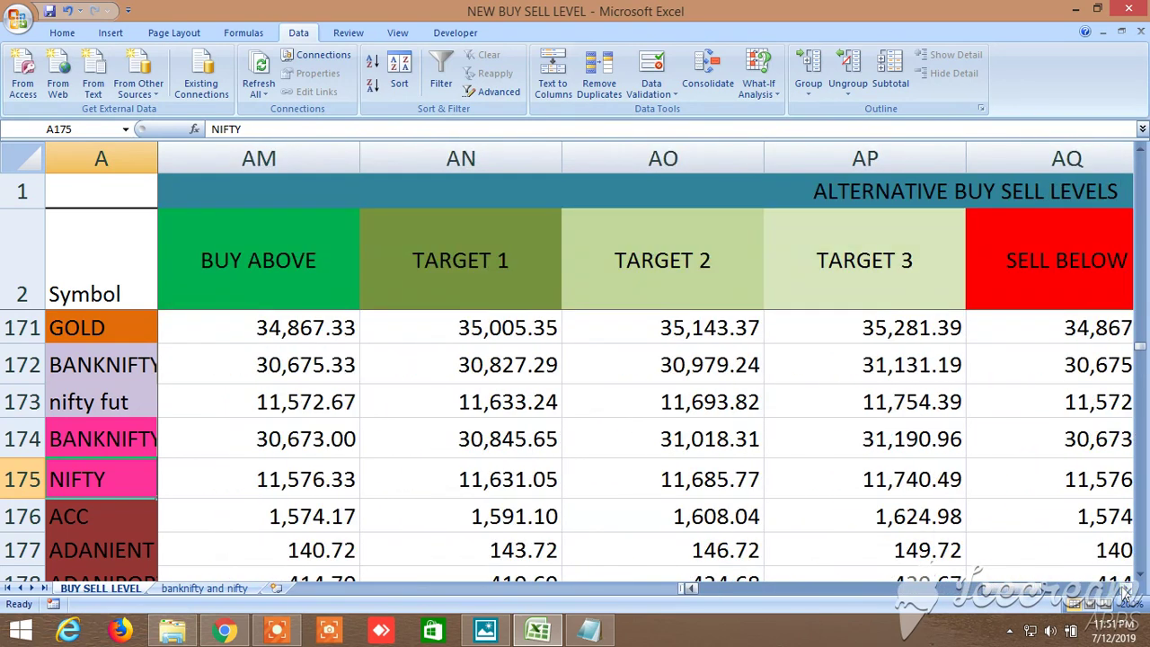
pyautogui.click(1123, 588)
pyautogui.click(1124, 589)
pyautogui.click(1124, 589)
pyautogui.click(1124, 589)
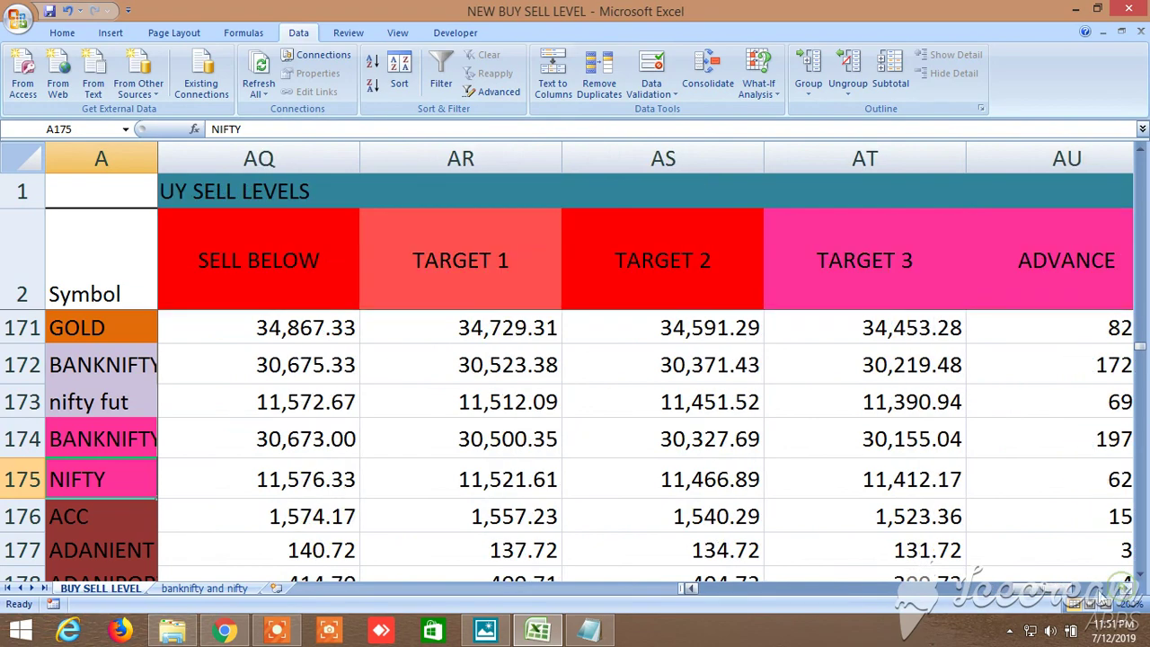
pyautogui.moveTo(1079, 588); pyautogui.dragTo(1065, 586)
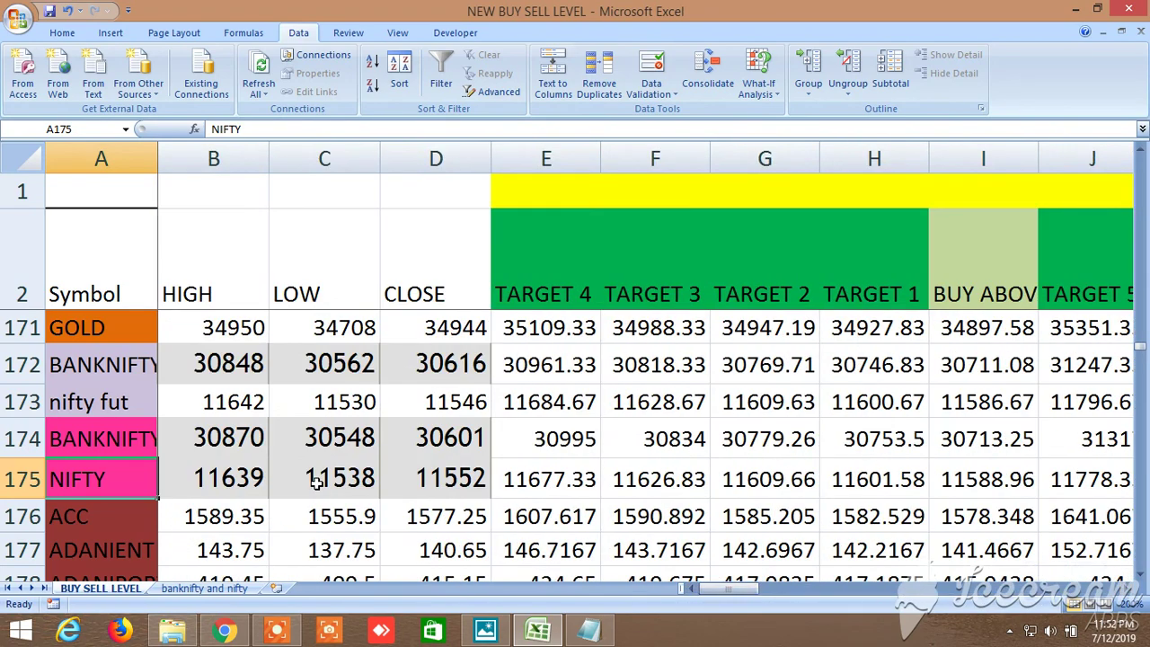
# Step: Examine the BUY SELL LEVELS columns for the commodity rows from CRUDEOIL to GOLD, through the sell-side Target 8
pyautogui.scroll(2, 316, 479)
pyautogui.scroll(1, 316, 479)
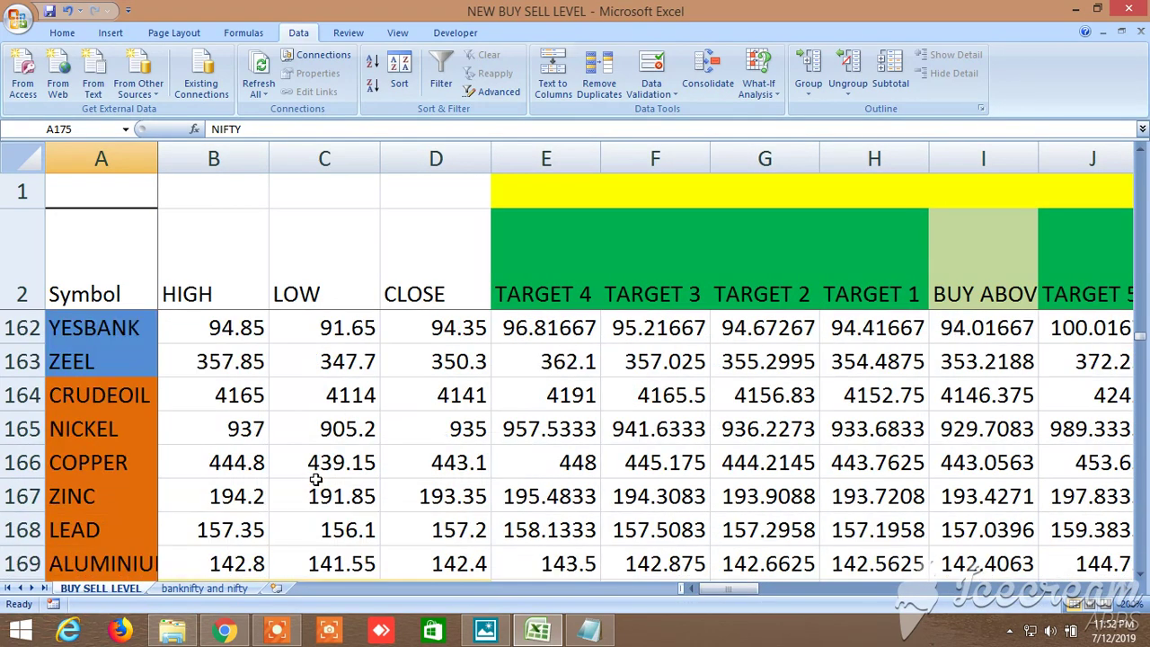
pyautogui.click(1139, 575)
pyautogui.click(1139, 575)
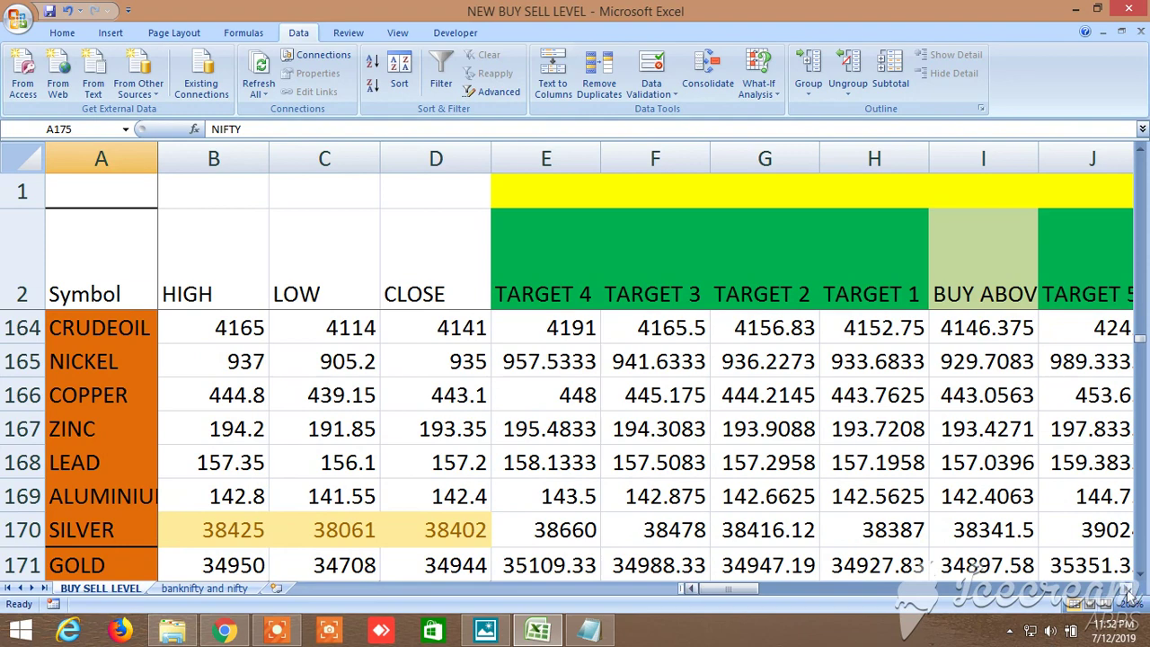
pyautogui.click(1129, 589)
pyautogui.click(1129, 589)
pyautogui.click(1129, 589)
pyautogui.click(1129, 588)
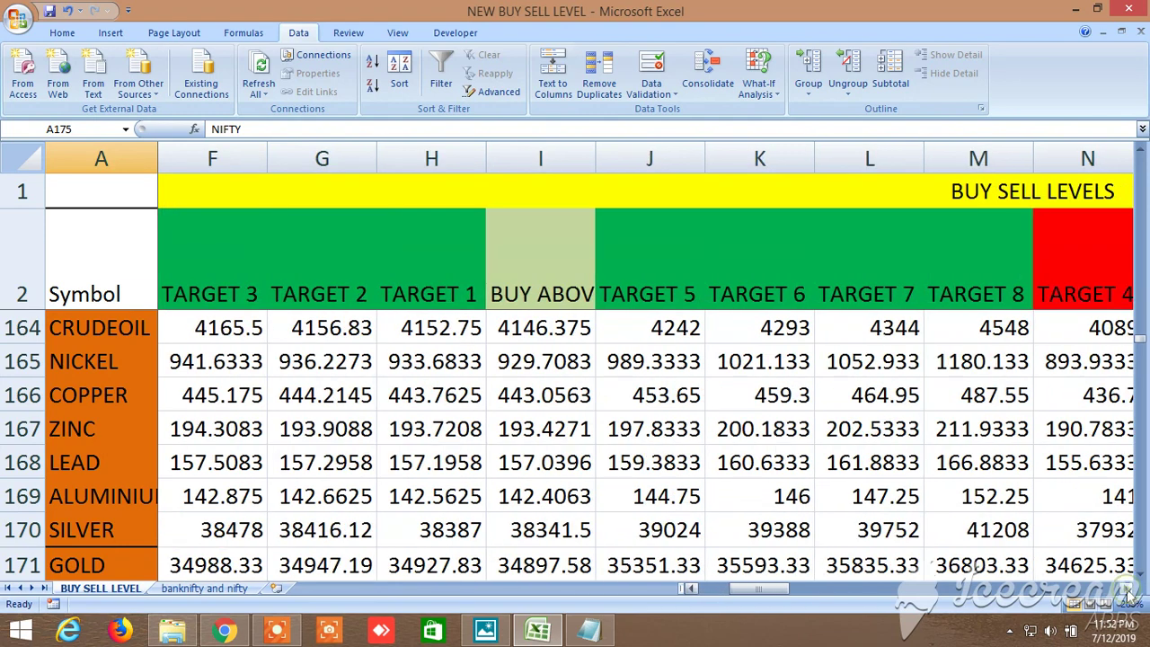
pyautogui.click(1129, 589)
pyautogui.click(1129, 589)
pyautogui.click(1129, 589)
pyautogui.click(1129, 589)
pyautogui.click(1129, 588)
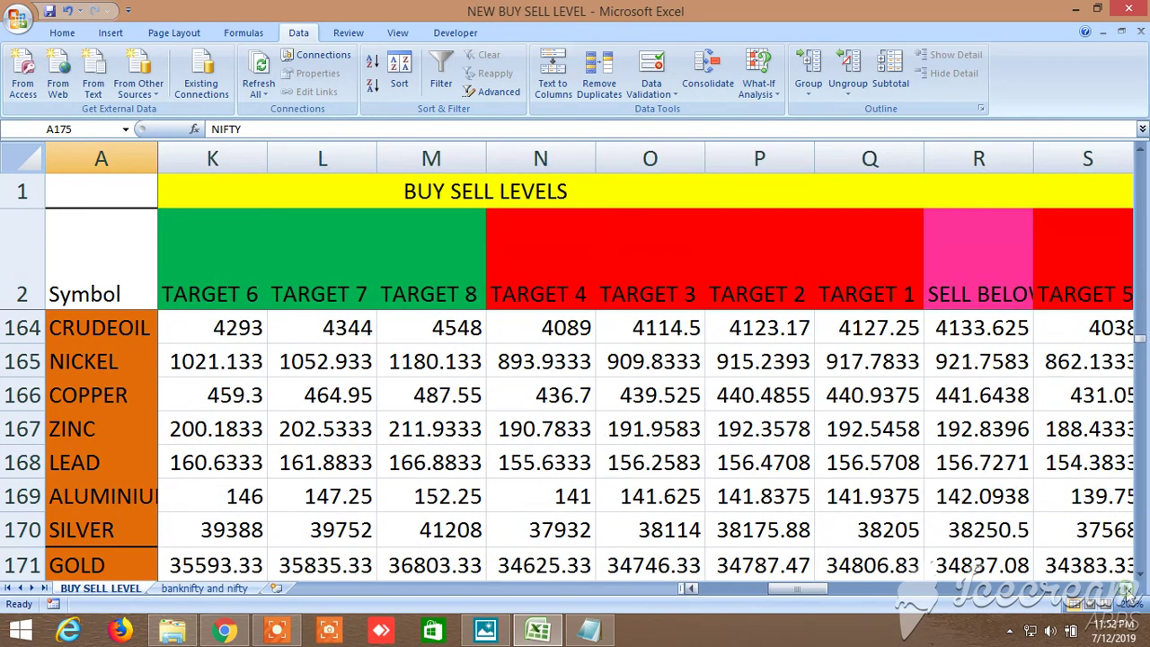
pyautogui.click(1129, 589)
pyautogui.click(1129, 589)
pyautogui.click(1129, 588)
pyautogui.click(1129, 589)
pyautogui.click(1129, 589)
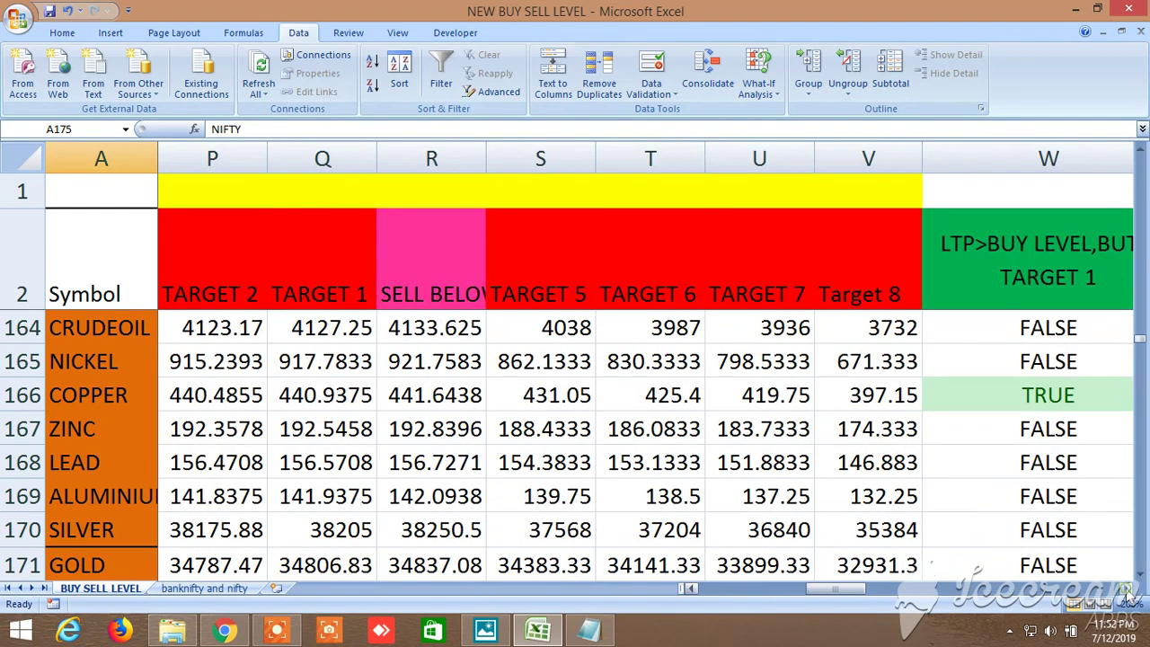
# Step: Examine the LTP condition columns for the commodity rows, from the buy-side conditions through the sell-side Target 8 condition
pyautogui.click(1129, 589)
pyautogui.click(1129, 589)
pyautogui.click(1129, 589)
pyautogui.click(1129, 588)
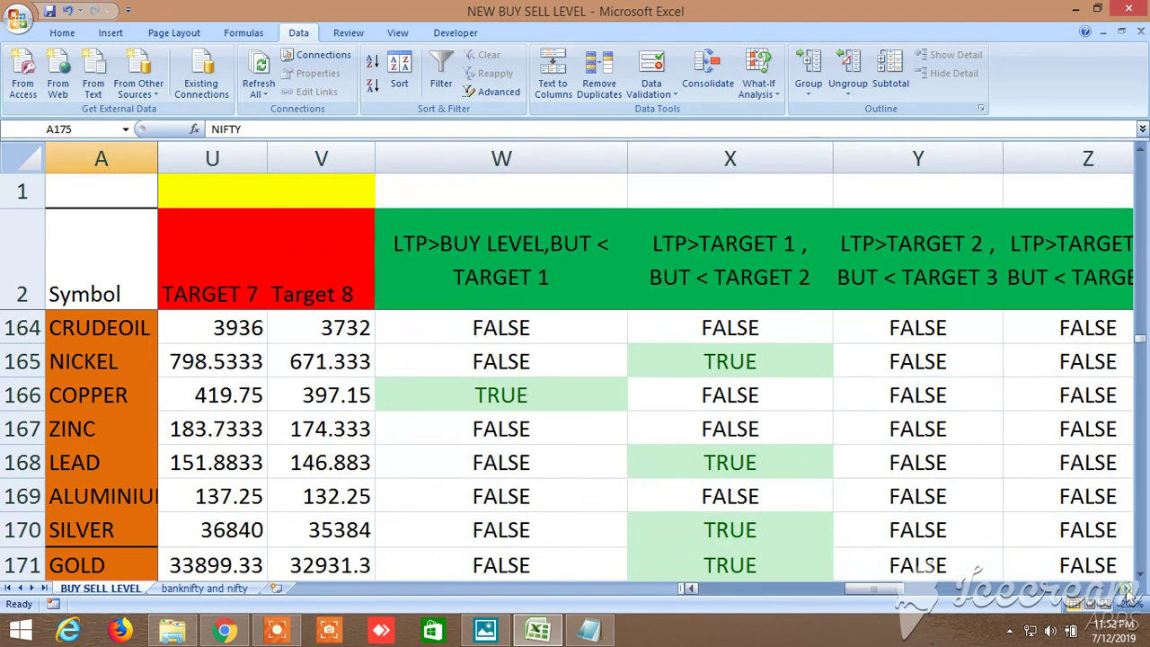
pyautogui.click(1129, 589)
pyautogui.click(1129, 589)
pyautogui.click(1129, 589)
pyautogui.click(1129, 589)
pyautogui.click(1129, 588)
pyautogui.click(1129, 589)
pyautogui.click(1129, 589)
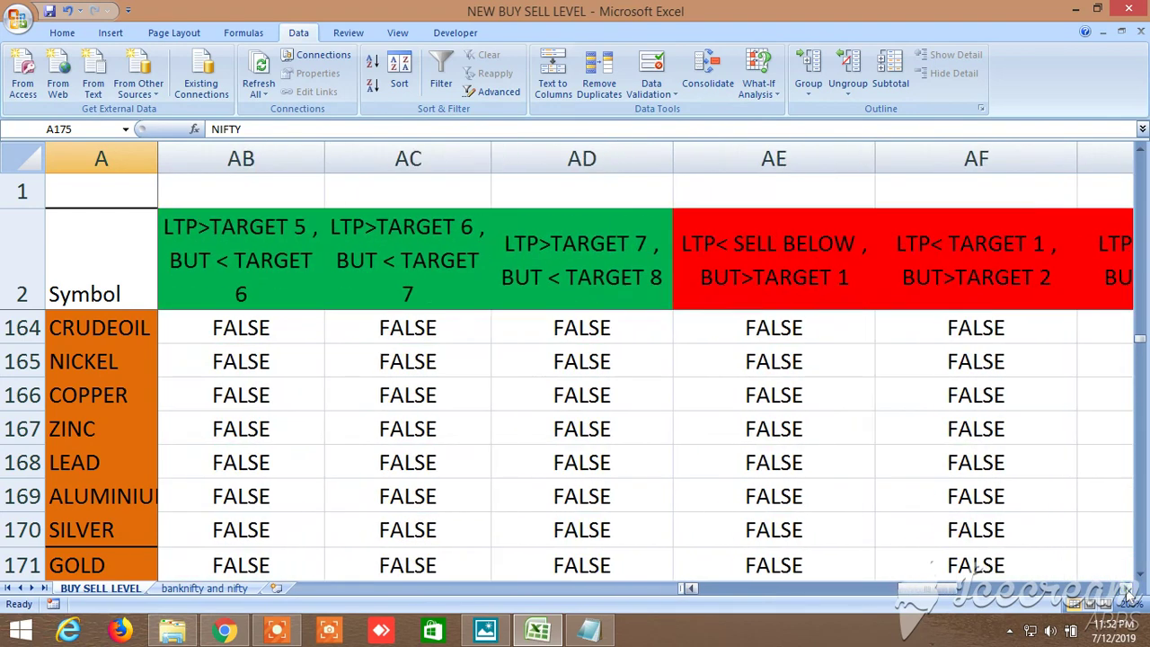
pyautogui.click(1129, 589)
pyautogui.click(1129, 589)
pyautogui.click(1129, 589)
pyautogui.click(1129, 589)
pyautogui.click(1129, 588)
pyautogui.click(1128, 589)
pyautogui.click(1129, 589)
pyautogui.click(1128, 588)
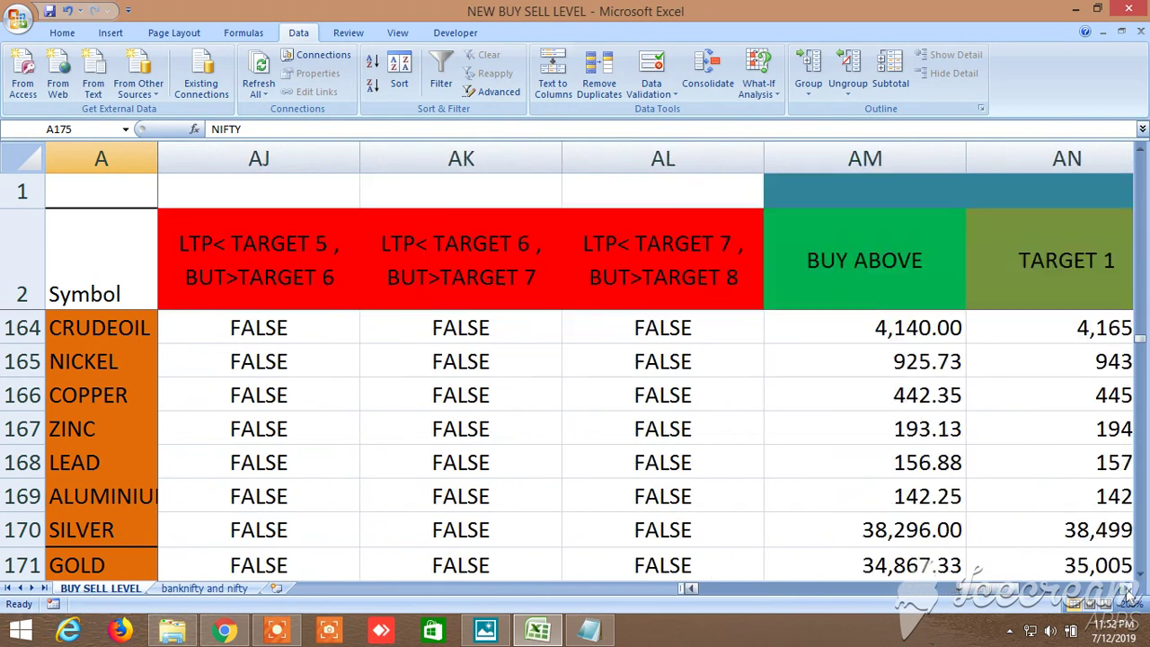
# Step: Review the ALTERNATIVE BUY SELL LEVELS columns for the commodity rows and return to the HIGH, LOW and CLOSE columns
pyautogui.click(1129, 589)
pyautogui.click(1129, 589)
pyautogui.click(1129, 588)
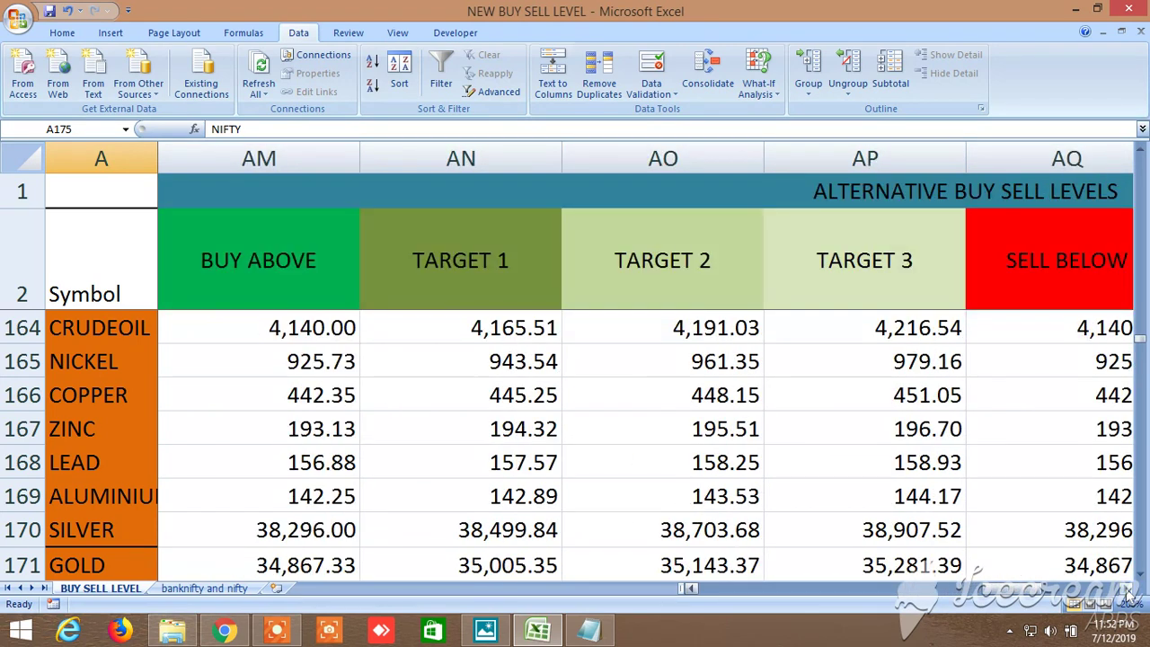
pyautogui.click(1129, 589)
pyautogui.click(1129, 589)
pyautogui.click(1129, 589)
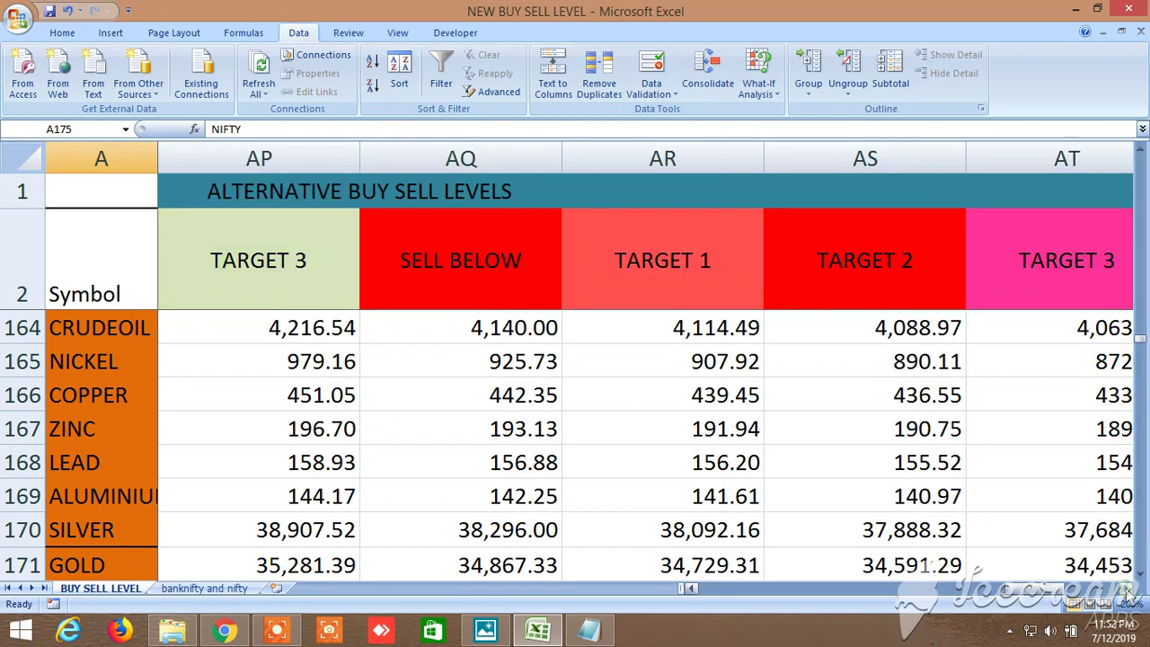
pyautogui.click(1129, 588)
pyautogui.moveTo(1103, 592); pyautogui.dragTo(723, 590)
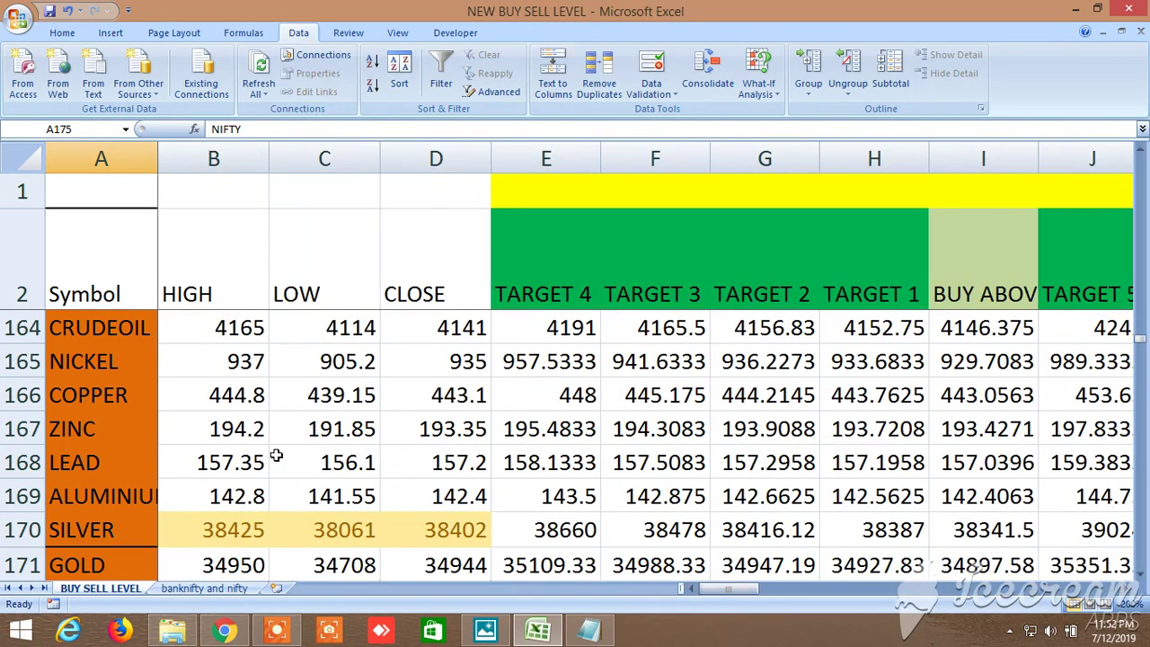
# Step: Examine the BUY SELL LEVELS columns for the stocks in rows 182 to 189, through the sell-side Target 8
pyautogui.scroll(-4, 276, 456)
pyautogui.scroll(-2, 277, 456)
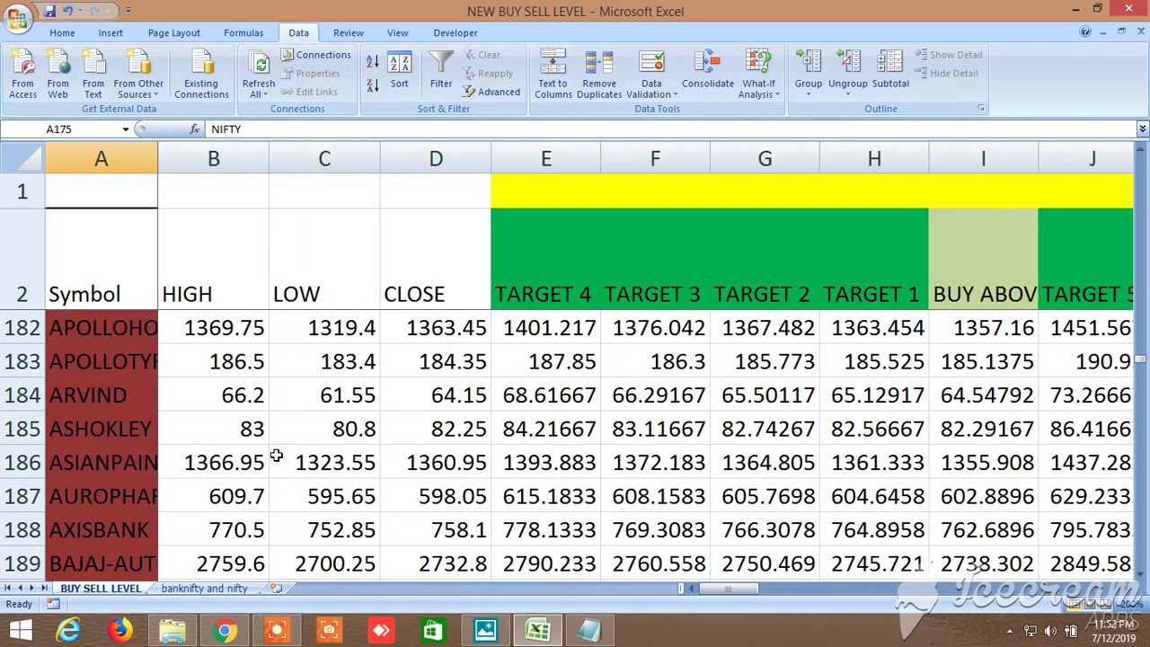
pyautogui.click(1128, 590)
pyautogui.click(1128, 589)
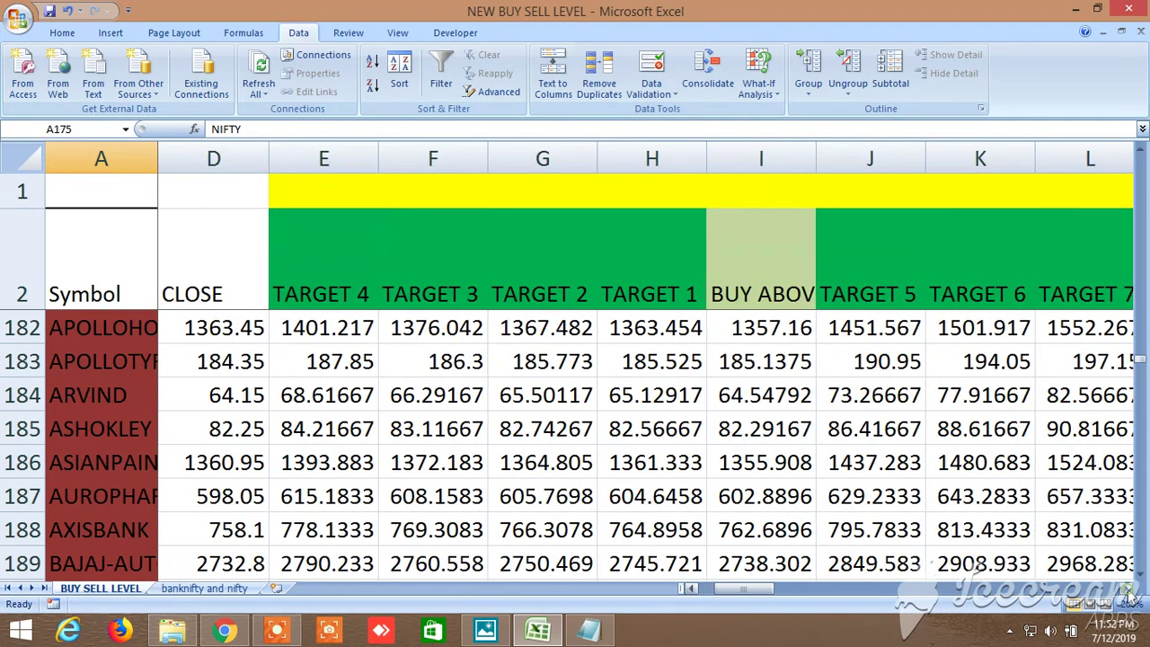
pyautogui.click(1128, 590)
pyautogui.click(1128, 590)
pyautogui.click(1128, 590)
pyautogui.click(1128, 590)
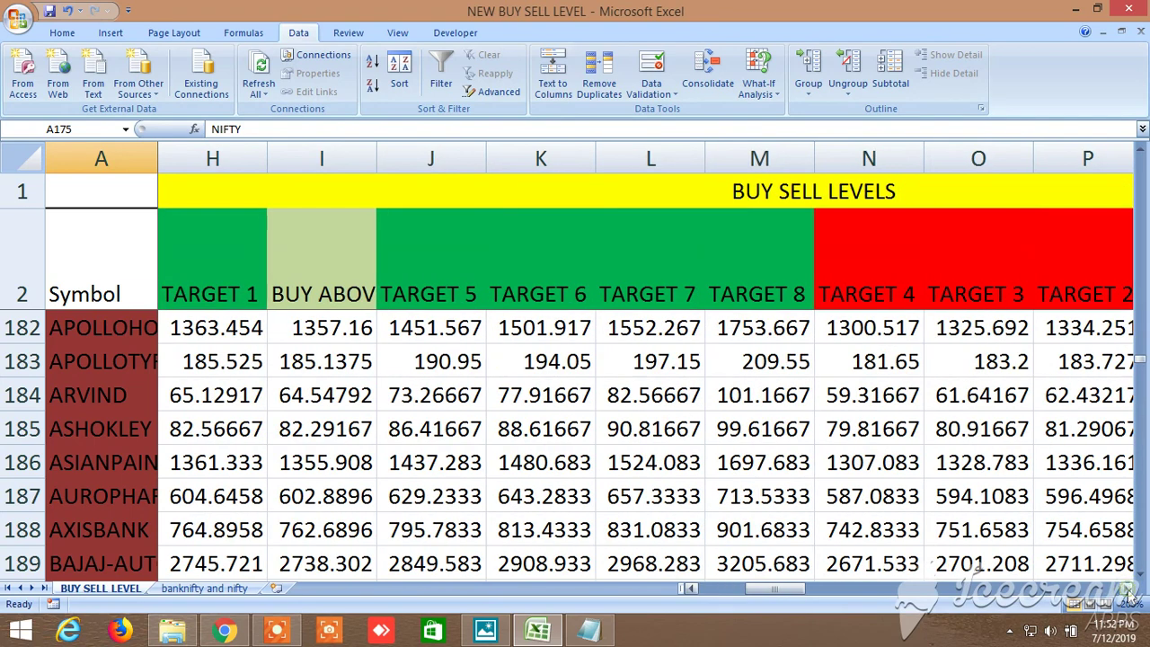
pyautogui.click(1128, 590)
pyautogui.click(1128, 590)
pyautogui.click(1128, 590)
pyautogui.click(1128, 590)
pyautogui.click(1128, 589)
pyautogui.click(1128, 590)
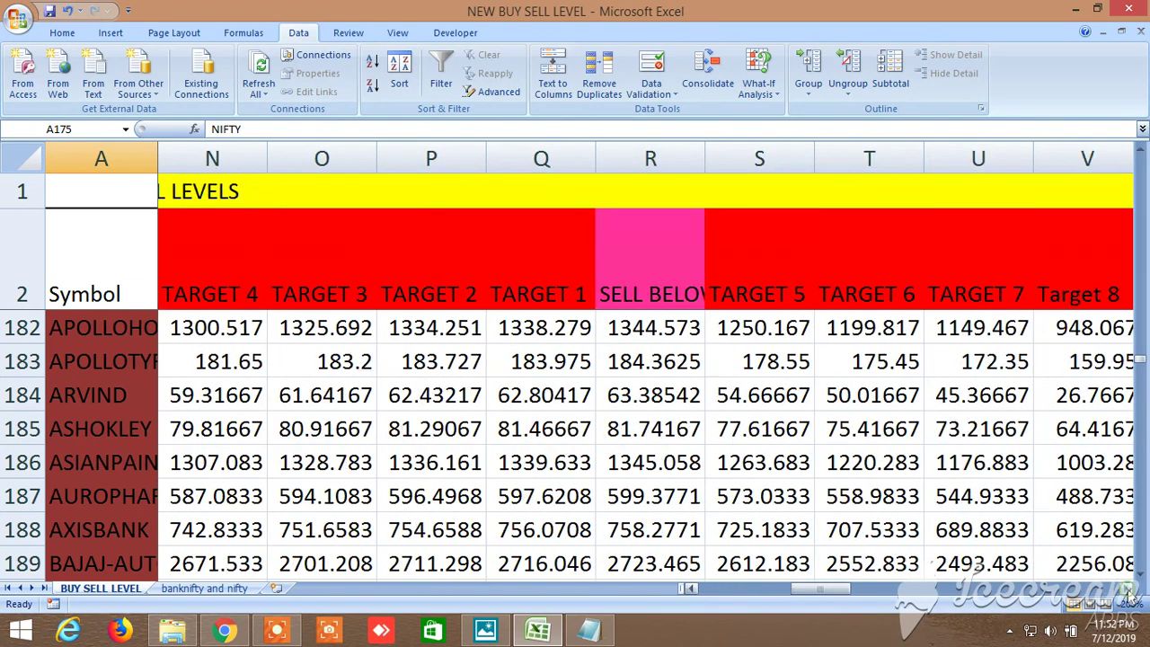
# Step: Examine the buy-side and sell-side LTP condition columns for the stocks in rows 182 to 189
pyautogui.click(1128, 589)
pyautogui.click(1128, 590)
pyautogui.click(1128, 590)
pyautogui.click(1128, 589)
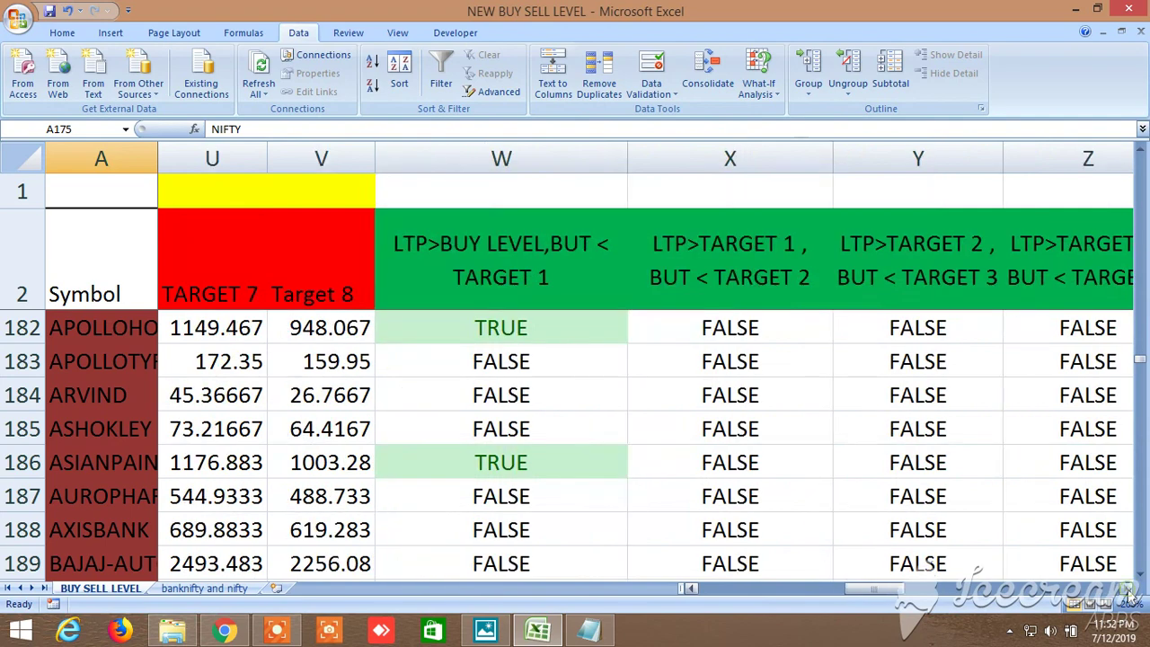
pyautogui.click(1128, 590)
pyautogui.click(1128, 590)
pyautogui.click(1128, 590)
pyautogui.click(1128, 590)
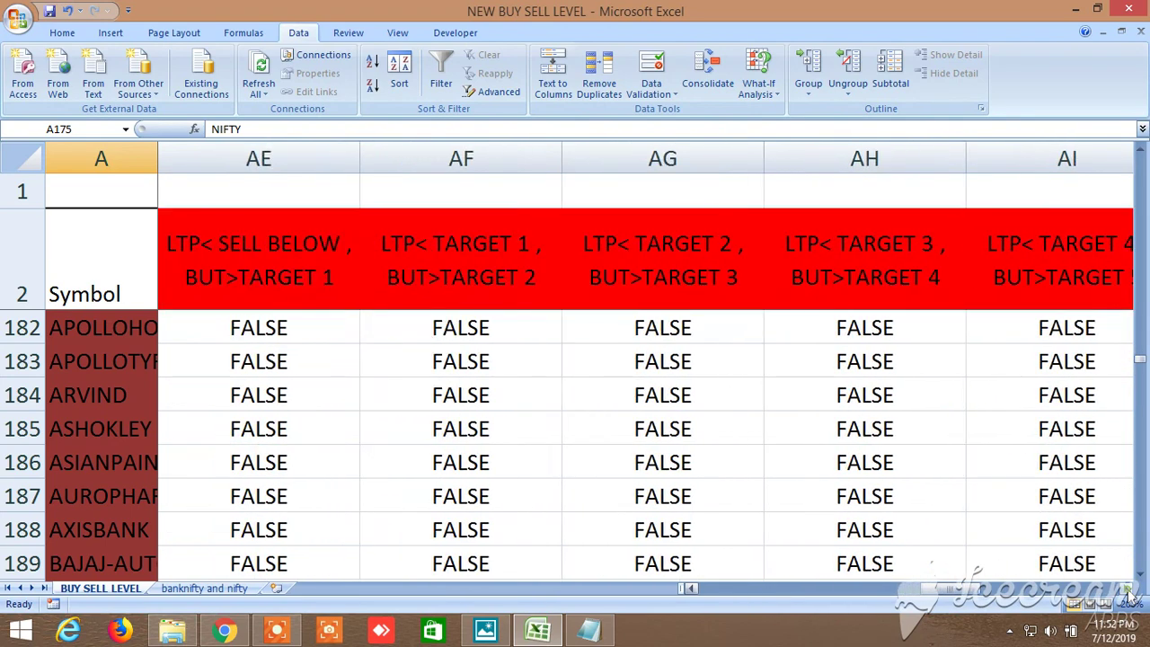
pyautogui.click(1128, 589)
pyautogui.click(1128, 590)
# Step: Review the ALTERNATIVE BUY SELL LEVELS columns for the stocks in rows 182 to 189 and return to the HIGH column
pyautogui.click(1128, 590)
pyautogui.click(1128, 590)
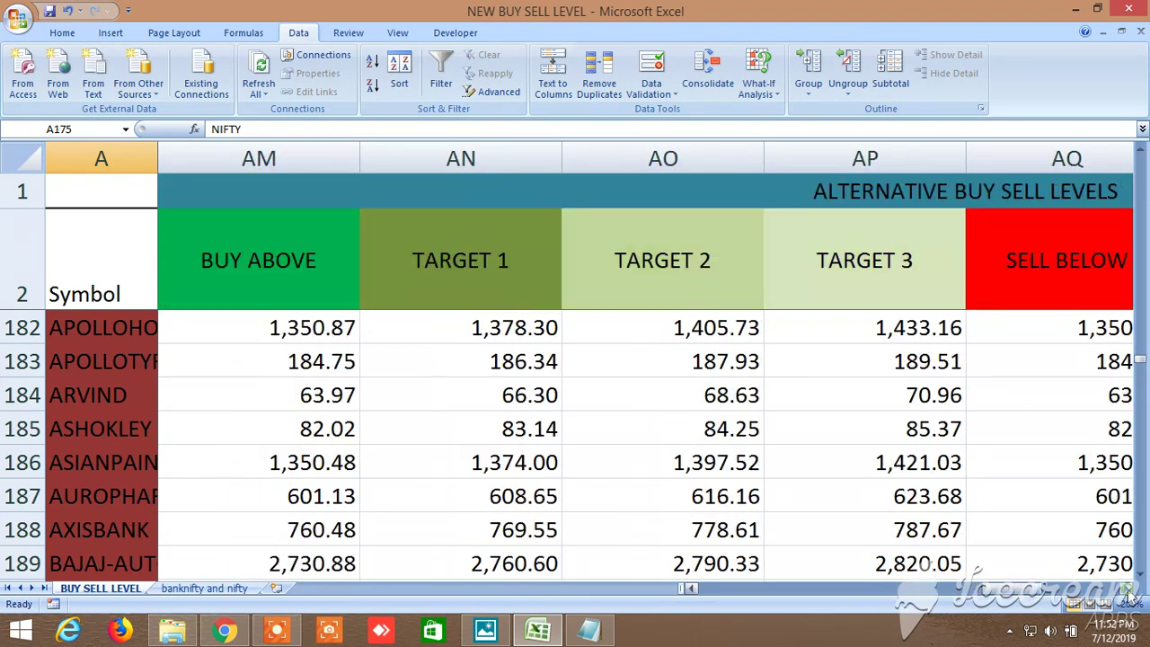
pyautogui.click(1128, 589)
pyautogui.click(1128, 589)
pyautogui.click(1128, 590)
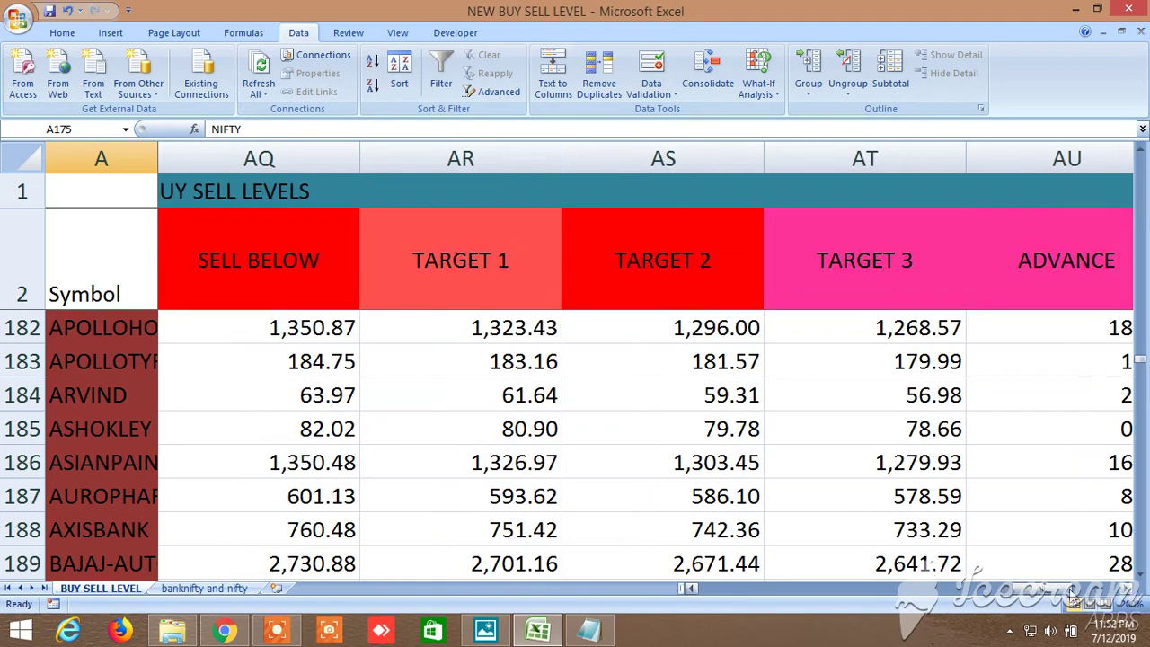
pyautogui.moveTo(690, 589); pyautogui.dragTo(694, 593)
# Step: Look through the remaining stock symbols and their HIGH, LOW, CLOSE and buy target values down to PVR in row 297
pyautogui.scroll(-14, 210, 462)
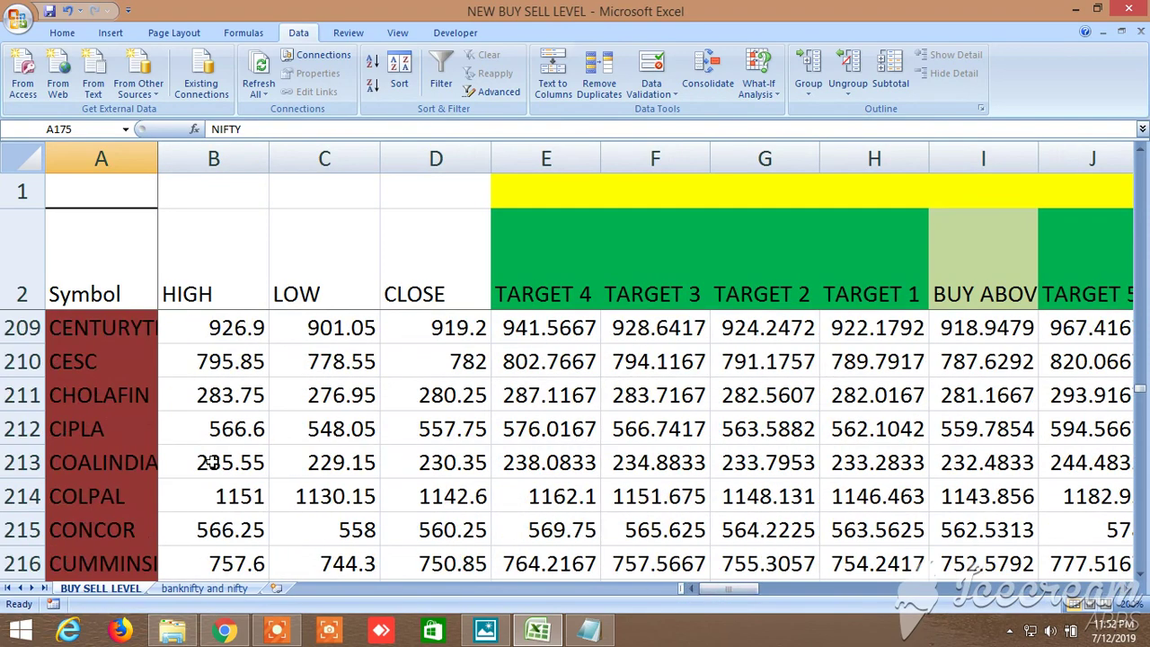
pyautogui.scroll(-5, 425, 433)
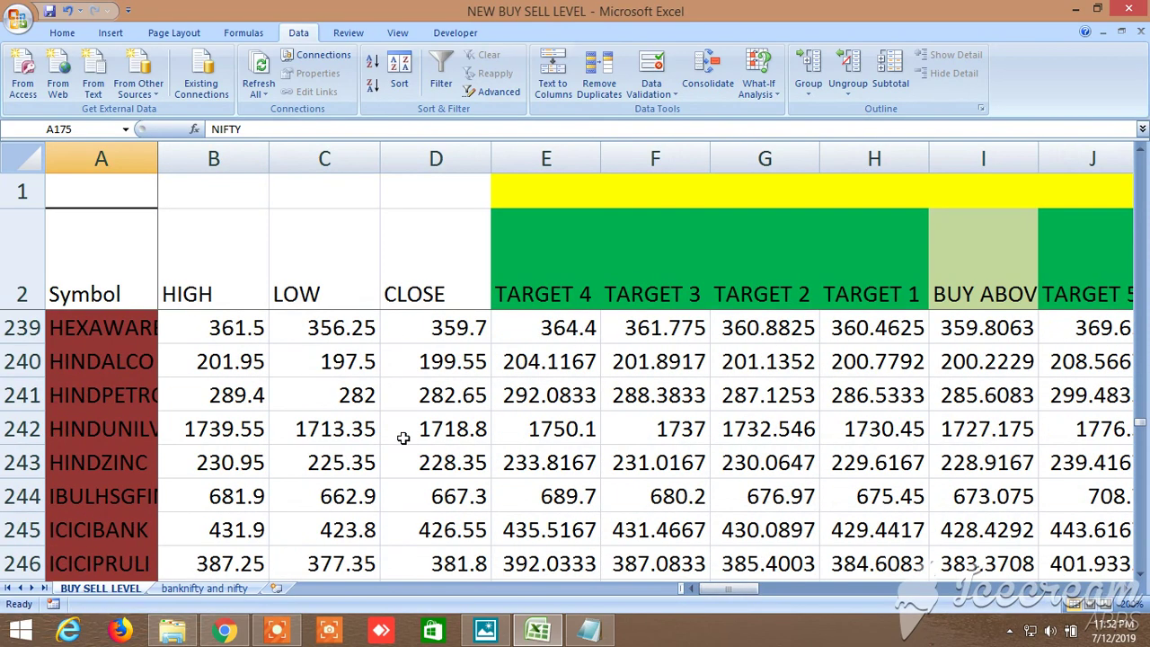
pyautogui.moveTo(774, 590); pyautogui.dragTo(213, 433)
pyautogui.scroll(-7, 213, 433)
pyautogui.scroll(-5, 241, 482)
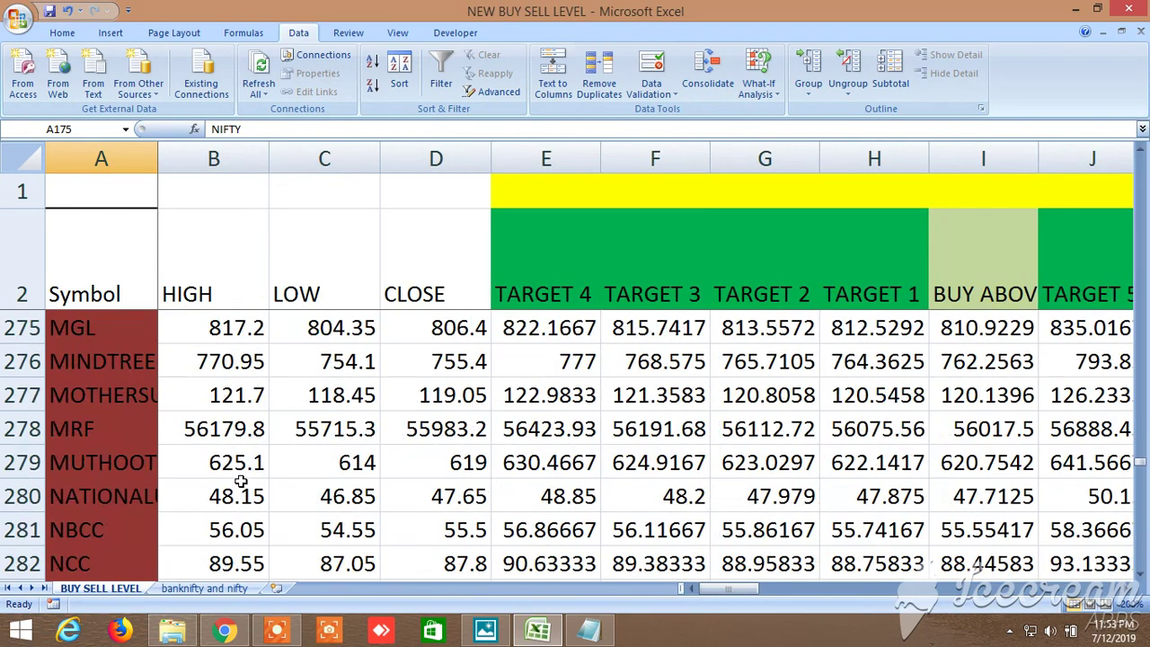
pyautogui.scroll(-5, 361, 499)
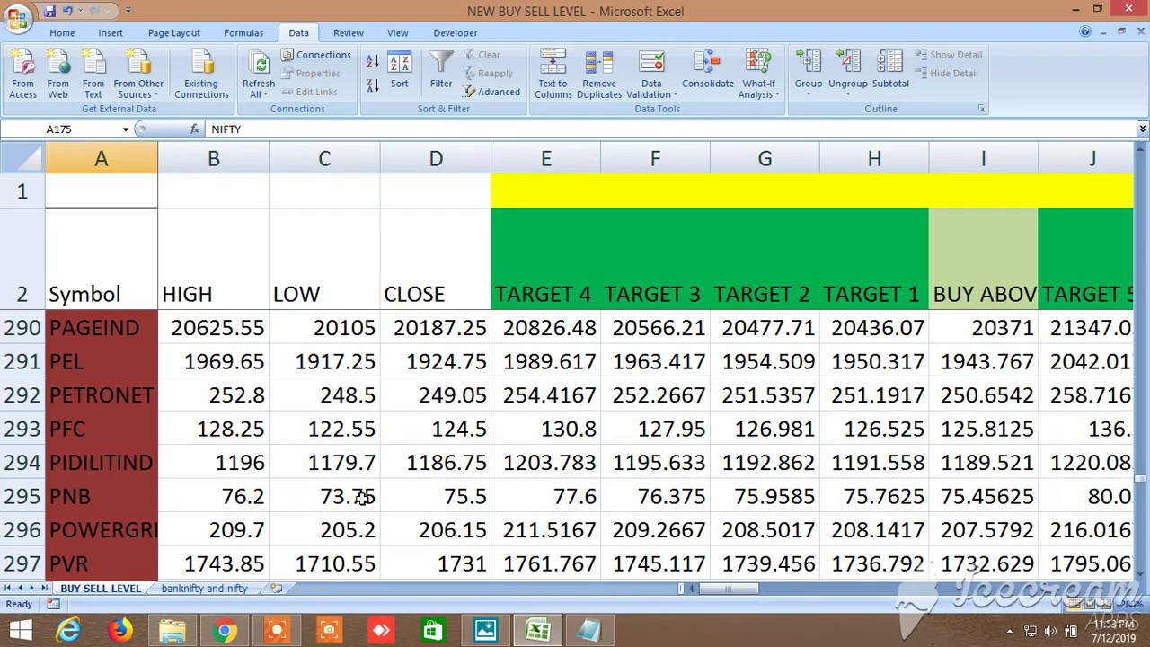
pyautogui.moveTo(737, 589)
pyautogui.mouseDown()
pyautogui.moveTo(1048, 598)
pyautogui.moveTo(724, 593)
pyautogui.mouseUp()
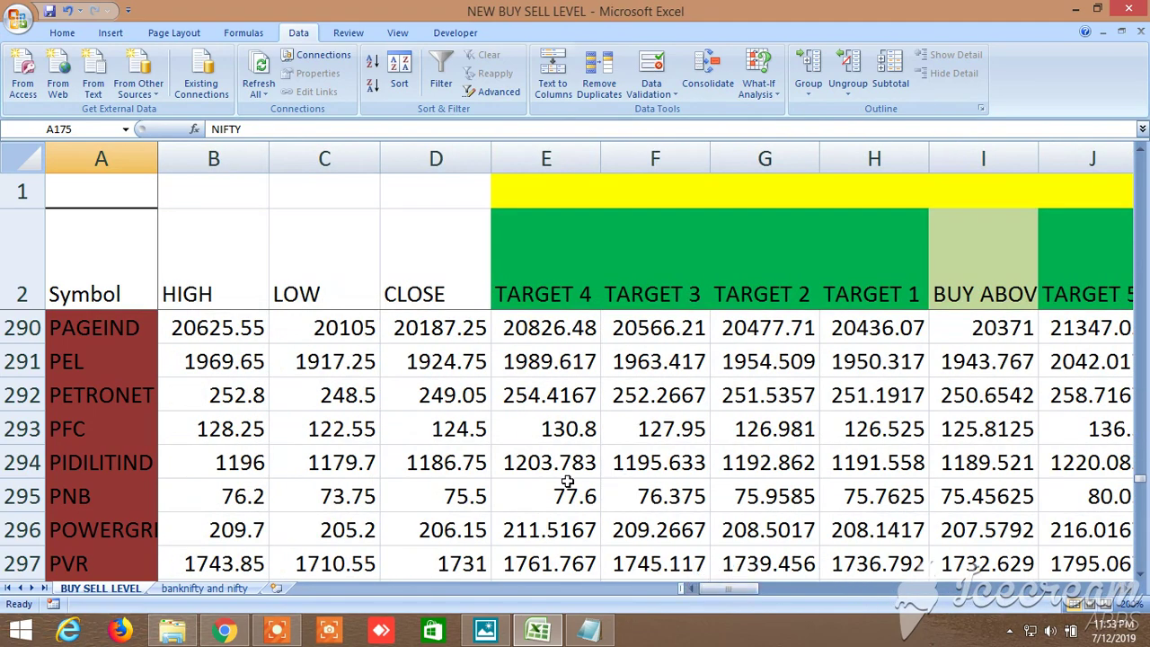
# Step: Switch to the NEW BUY SELL LEVELS note in Notepad and read its explanation of the levels and targets
pyautogui.click(586, 627)
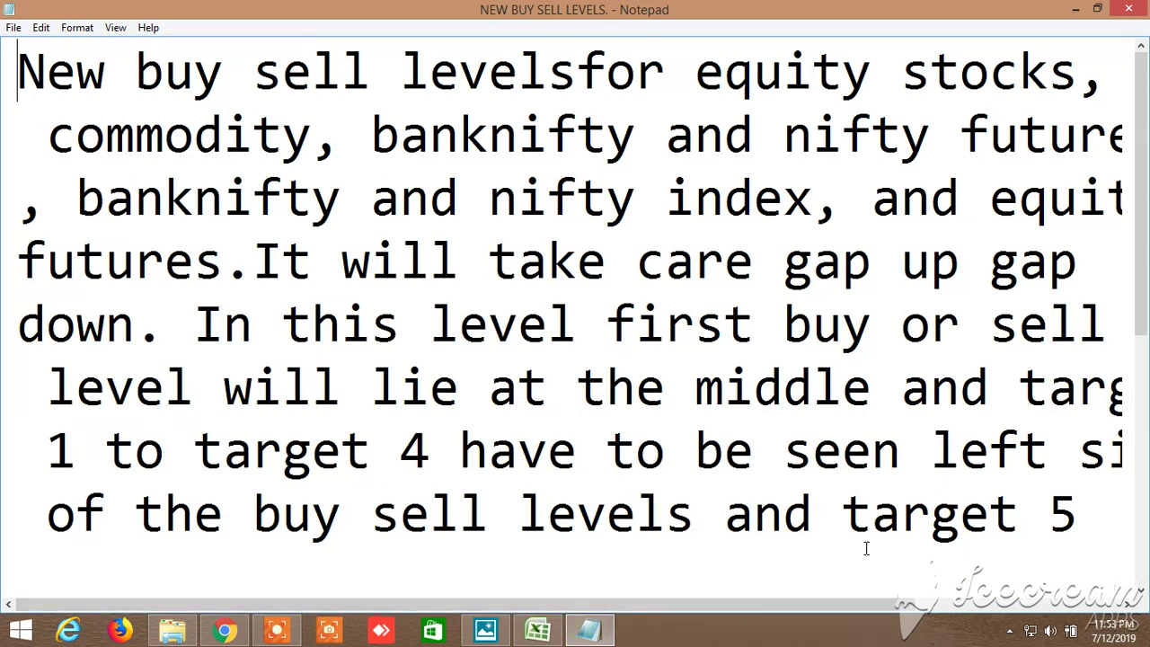
pyautogui.moveTo(879, 605)
pyautogui.mouseDown()
pyautogui.moveTo(1018, 607)
pyautogui.moveTo(879, 606)
pyautogui.moveTo(892, 607)
pyautogui.mouseUp()
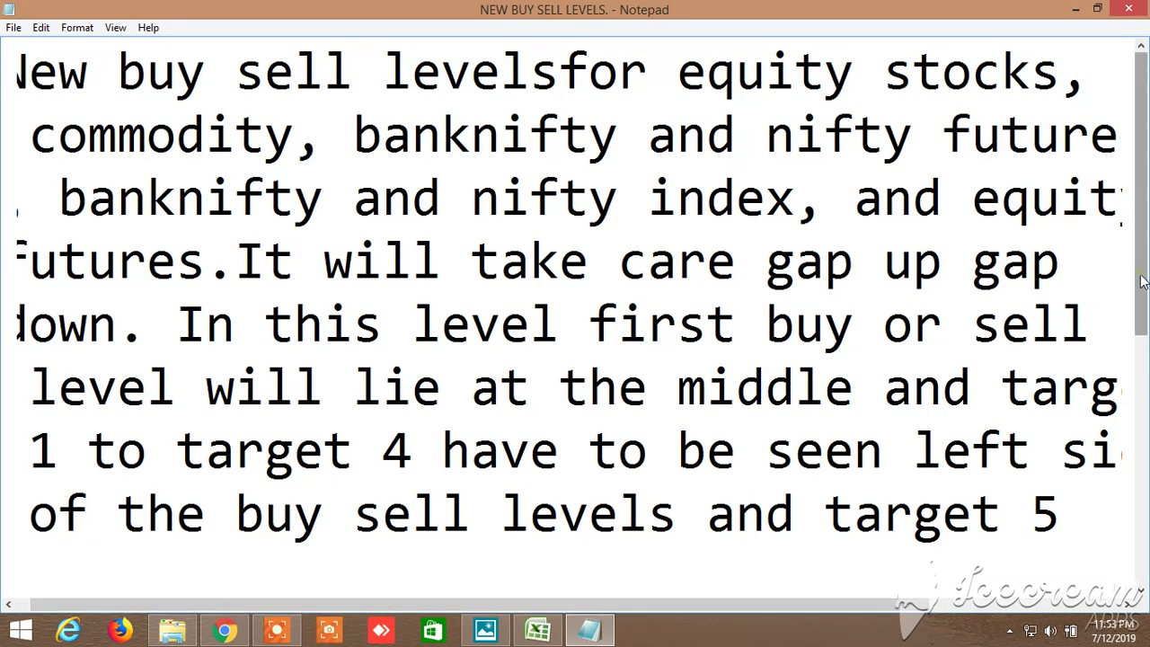
pyautogui.moveTo(1142, 281); pyautogui.dragTo(1147, 232)
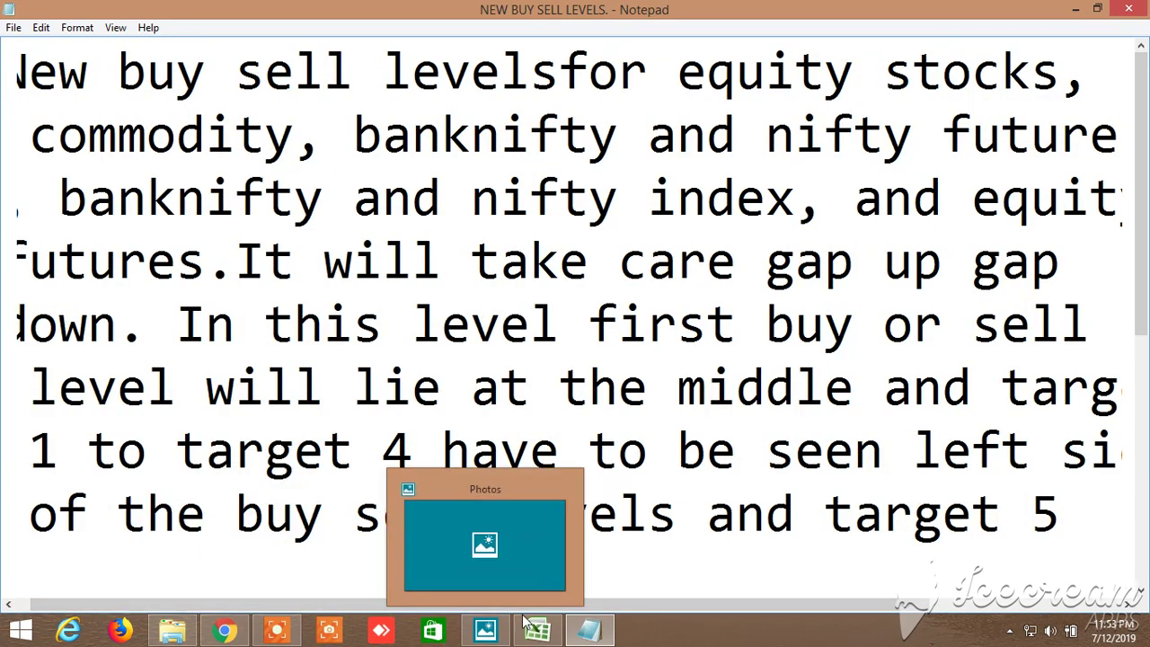
# Step: Switch to Zerodha Kite in Chrome and open watchlist 4 at its beginning
pyautogui.click(224, 631)
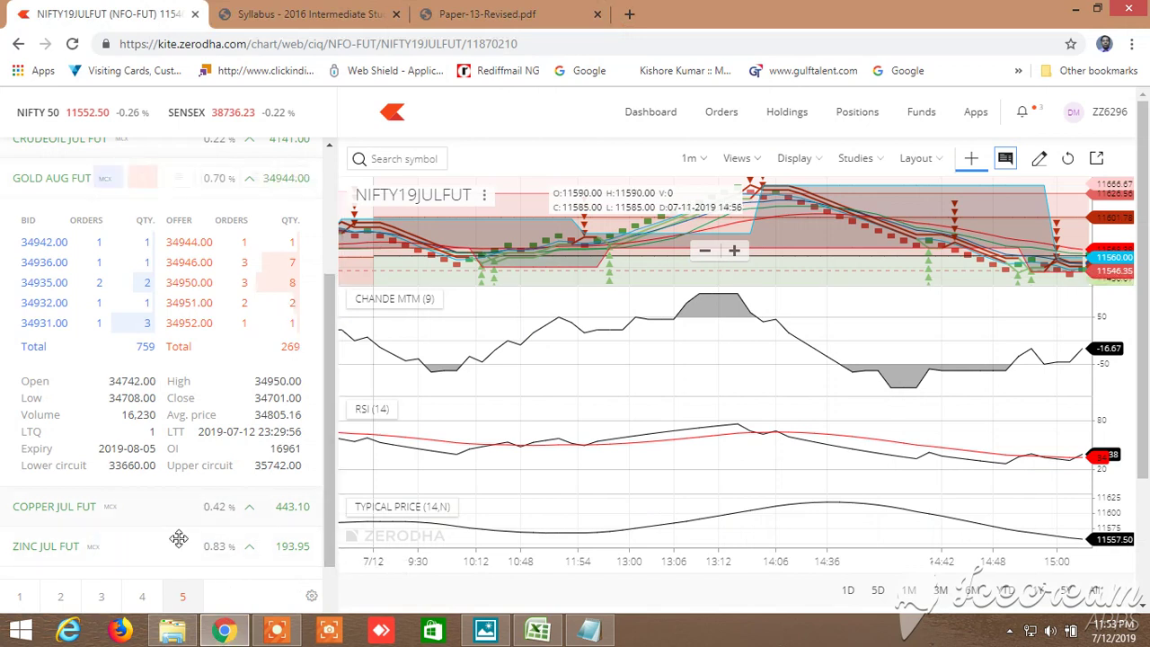
pyautogui.click(142, 598)
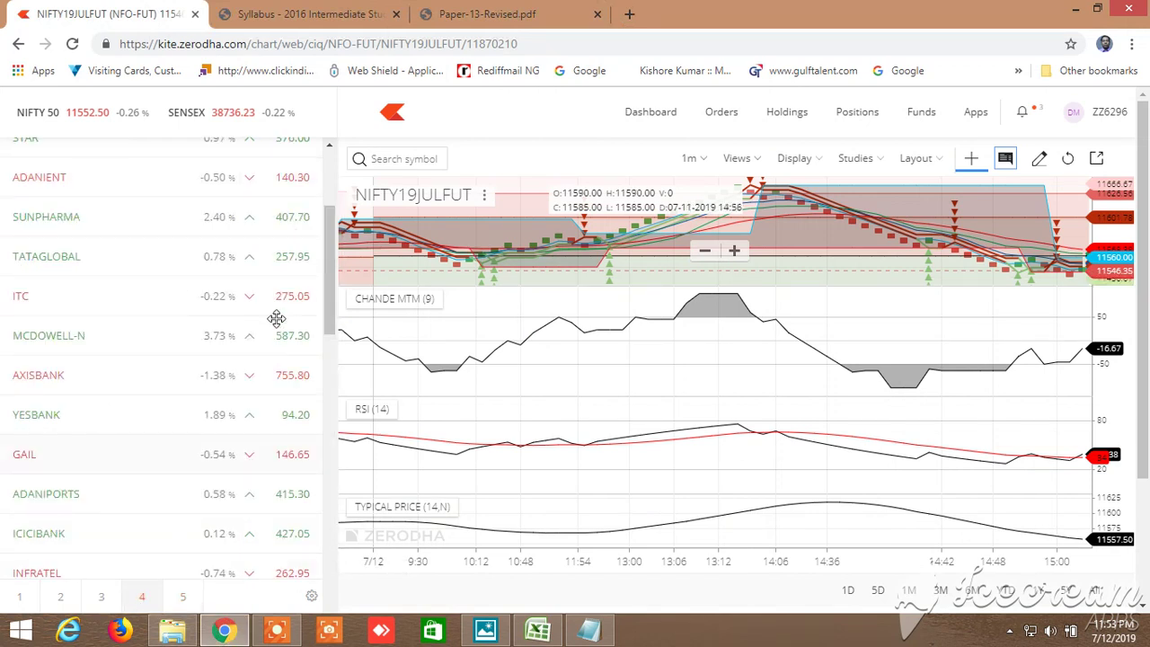
pyautogui.scroll(5, 270, 315)
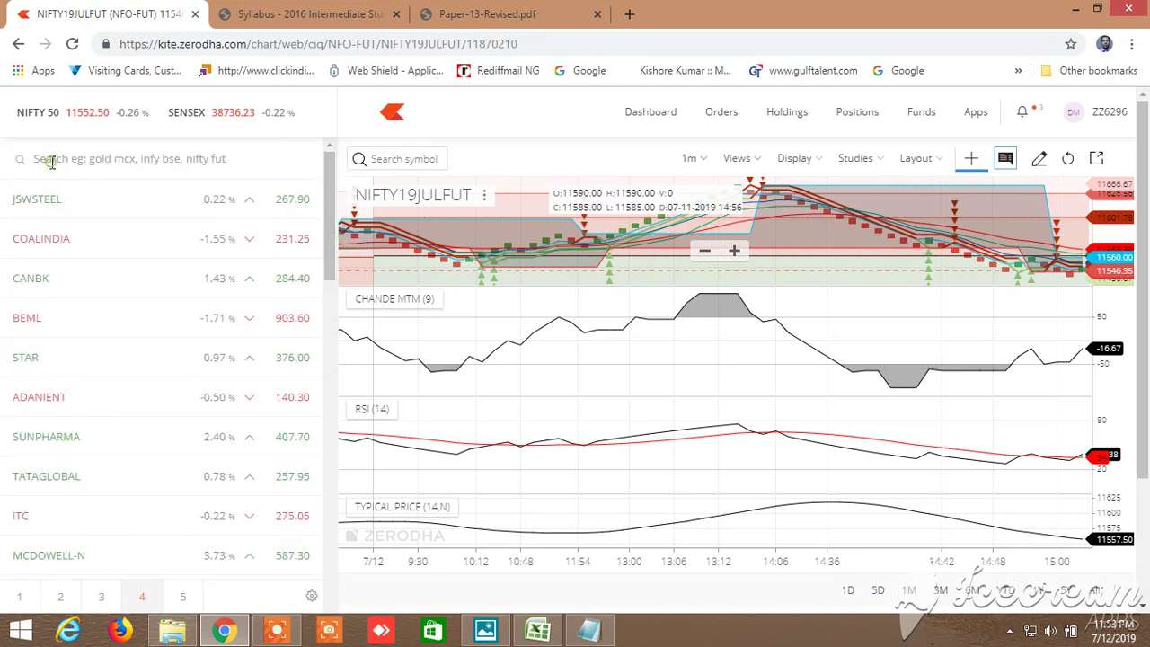
# Step: Add the NSE stock RAYMOND to watchlist 4 and open its chart
pyautogui.write('RA')
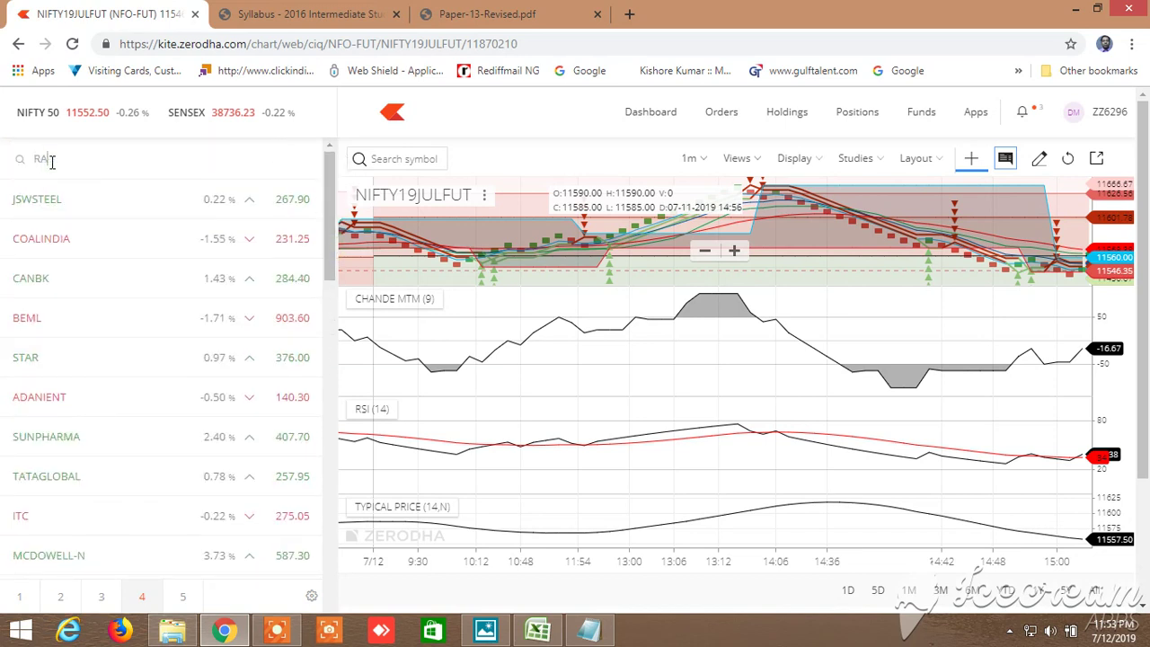
pyautogui.write('YMOND')
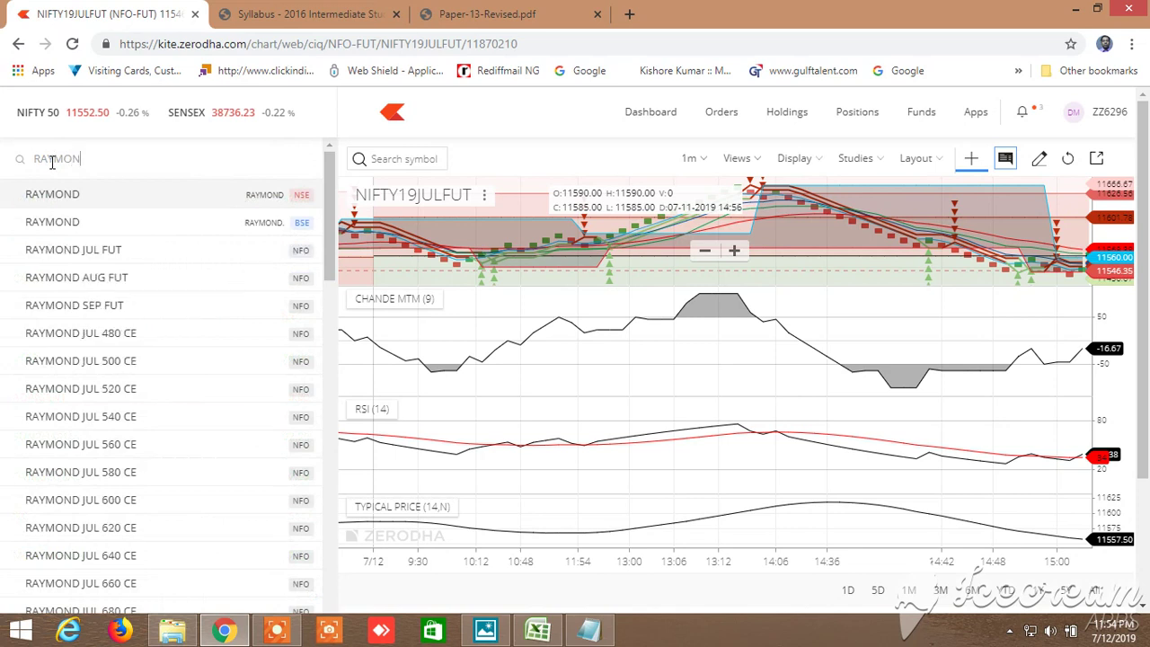
pyautogui.click(64, 206)
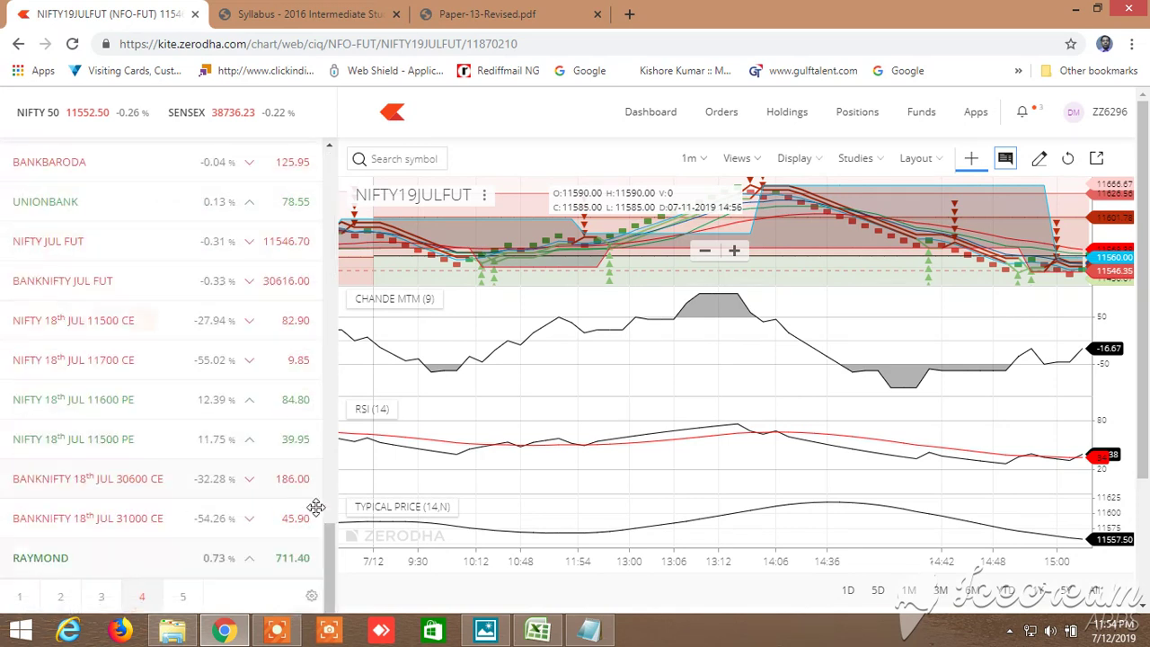
pyautogui.moveTo(213, 561)
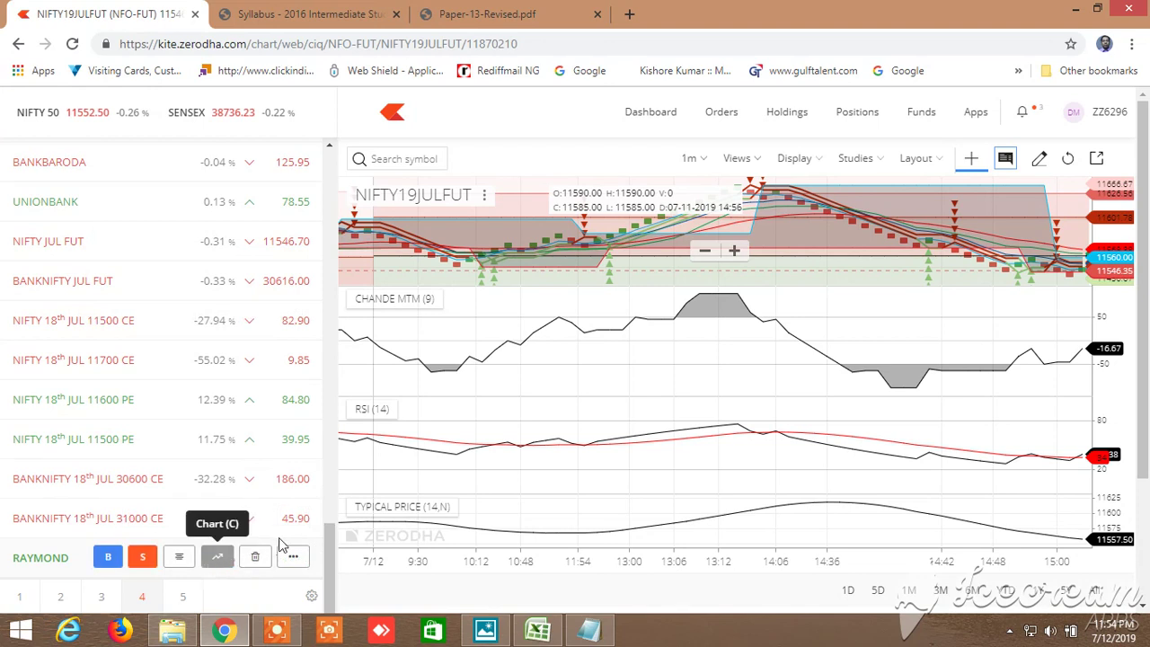
pyautogui.click(216, 561)
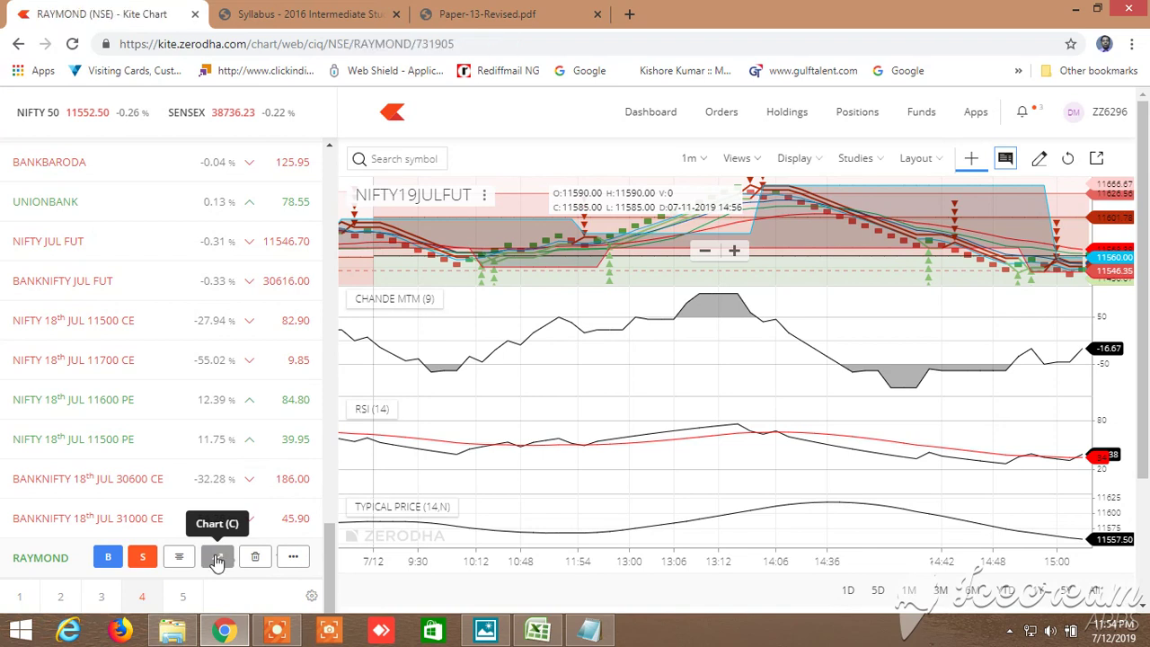